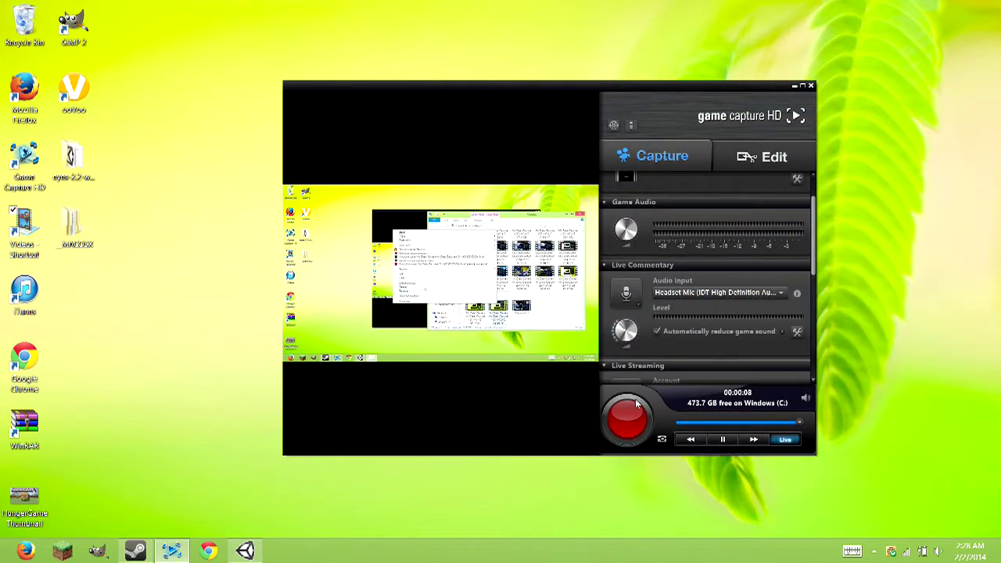
Step: Start a Game Capture HD screen recording and minimize the capture window
left_click(628, 417)
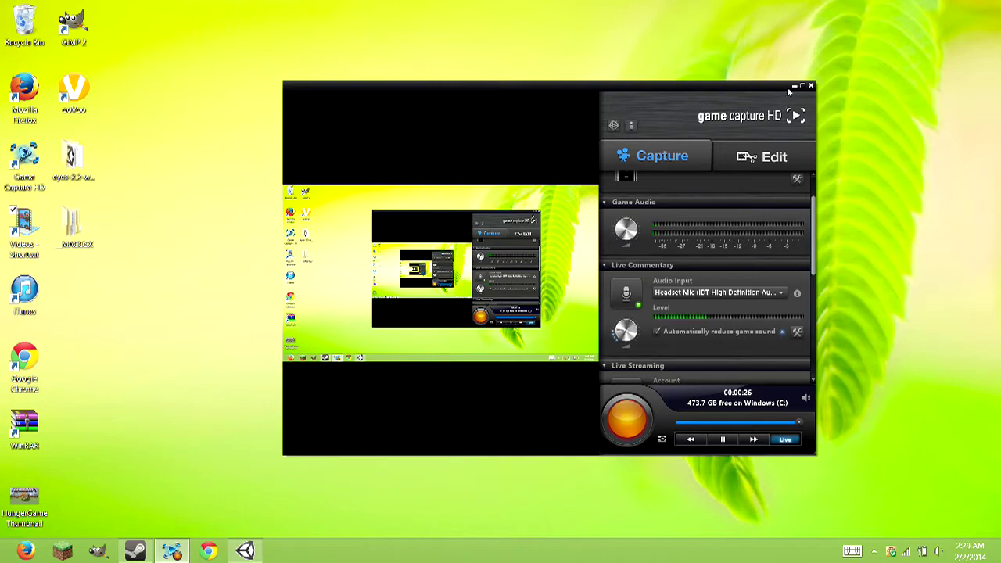
left_click(799, 85)
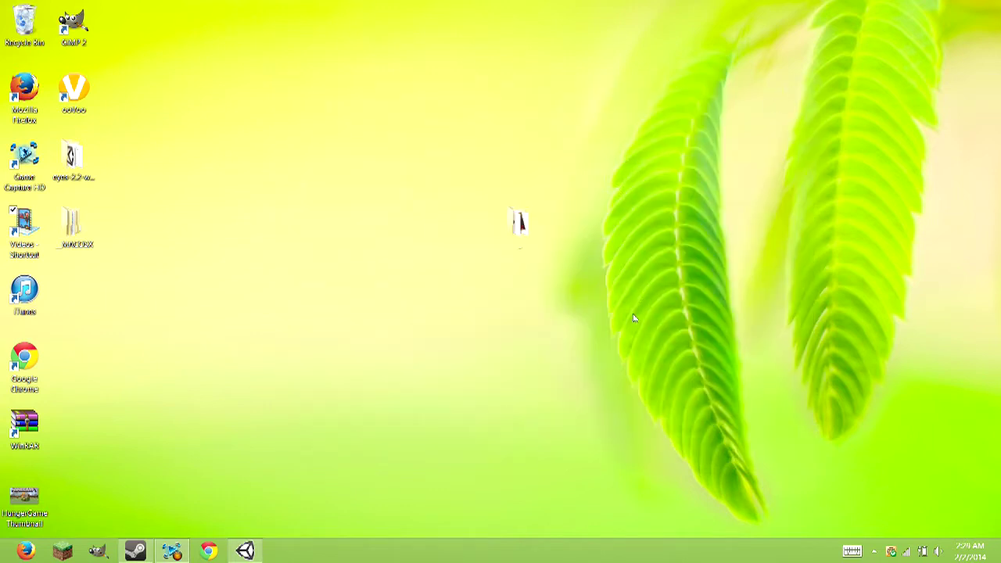
Step: Launch eyes-2.2-windows from its folder, close Explorer, and accept the launcher settings
left_click_drag(385, 110, 703, 341)
double_click(516, 226)
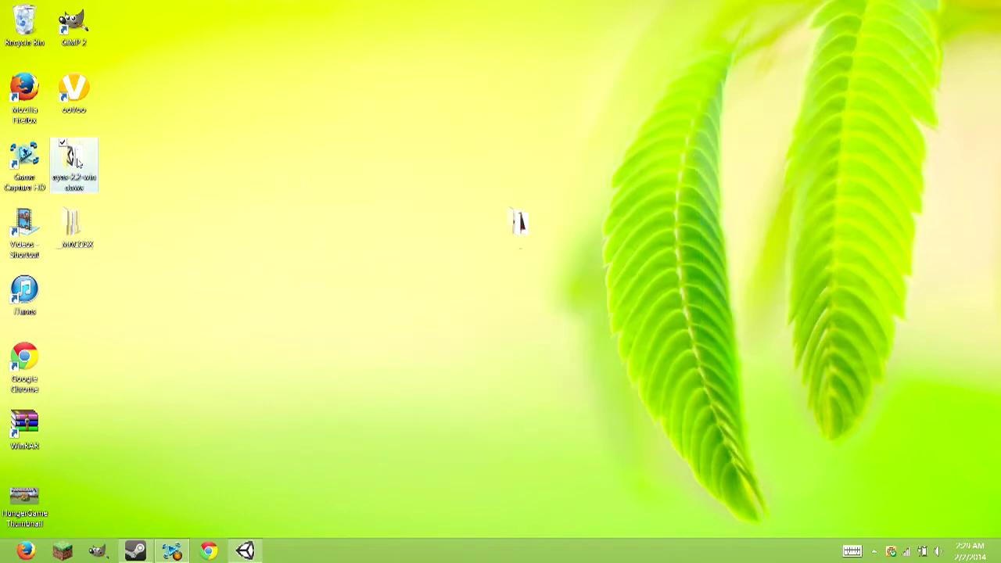
double_click(632, 200)
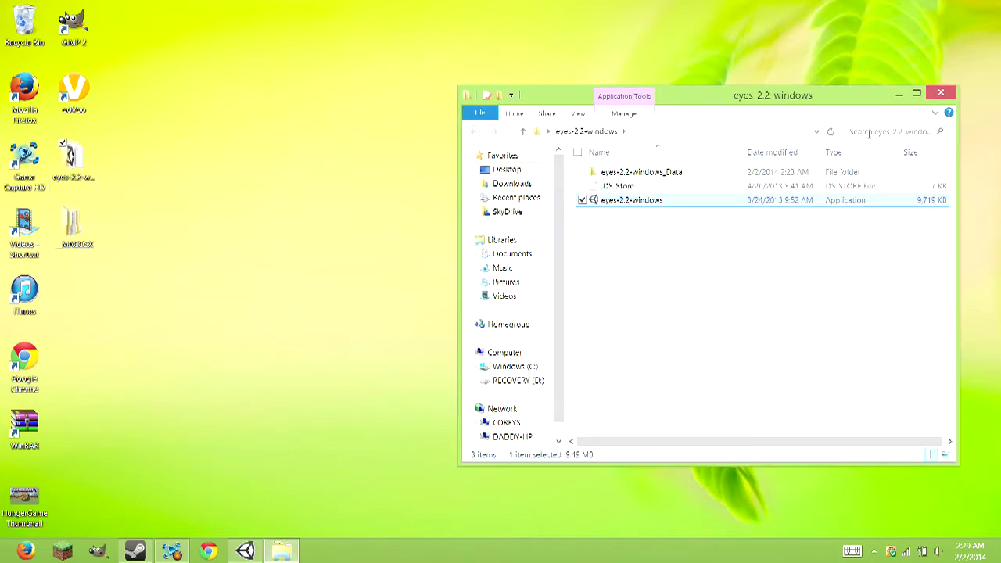
left_click(913, 130)
left_click(633, 148)
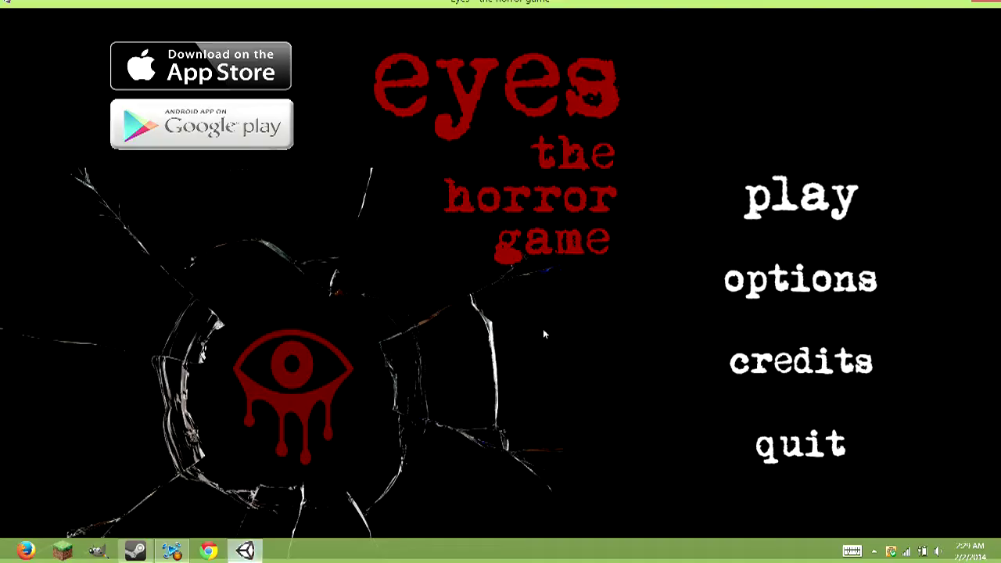
Step: In the game options, raise the sound slightly and keep normal difficulty
left_click(821, 288)
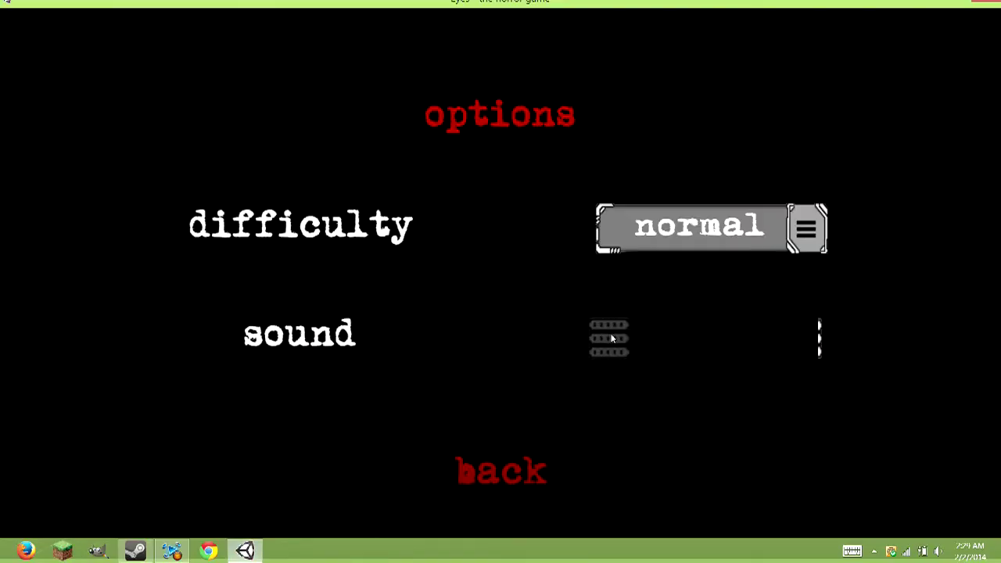
left_click_drag(607, 337, 614, 337)
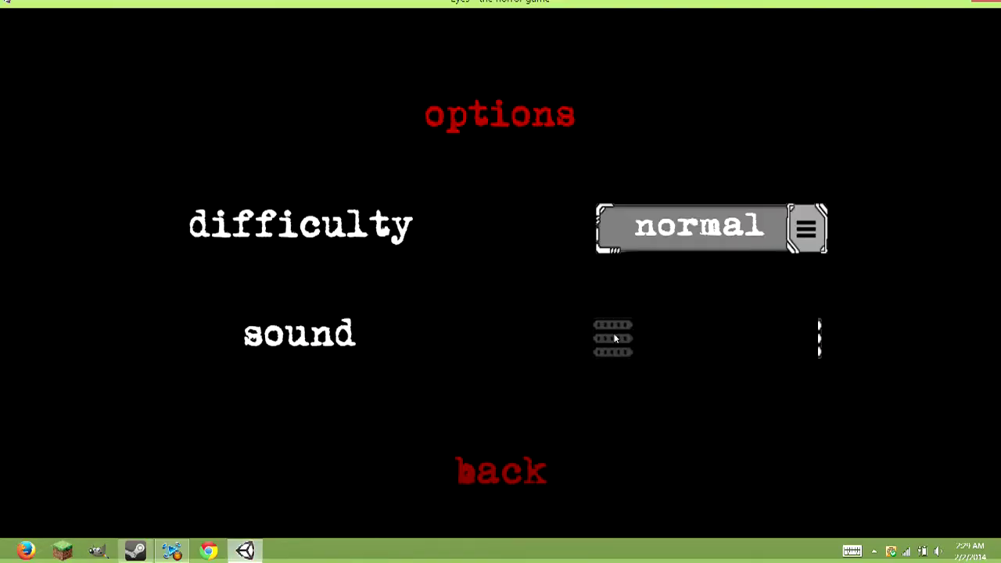
left_click(795, 232)
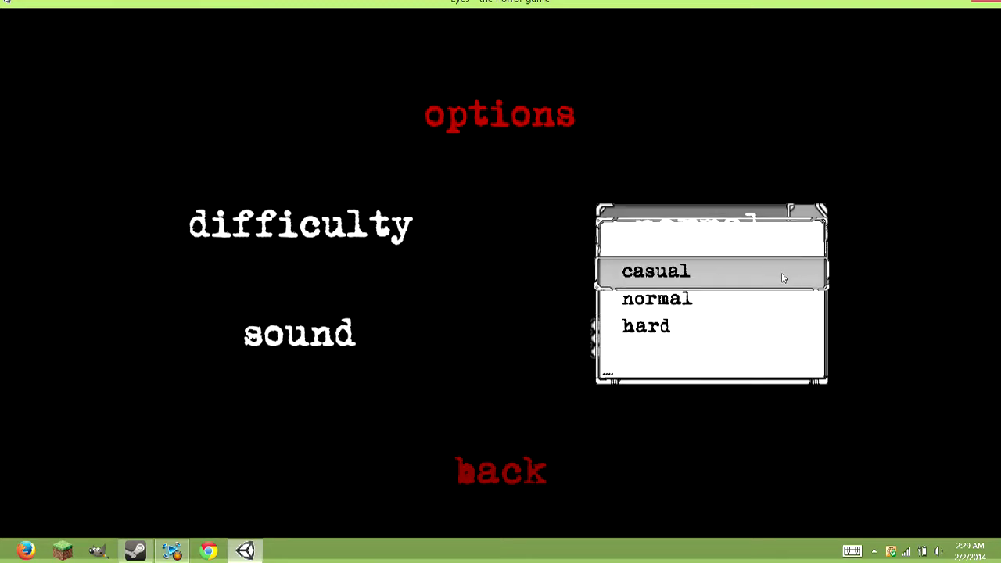
left_click(384, 394)
Step: Adjust the recorded game audio level in Game Capture HD, then hide it again
left_click(174, 552)
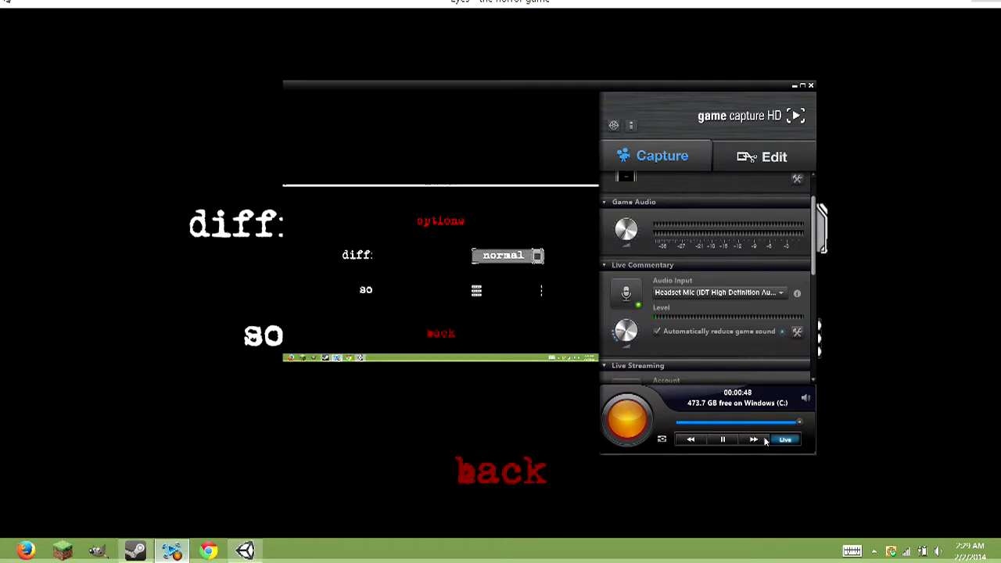
mouse_move(625, 229)
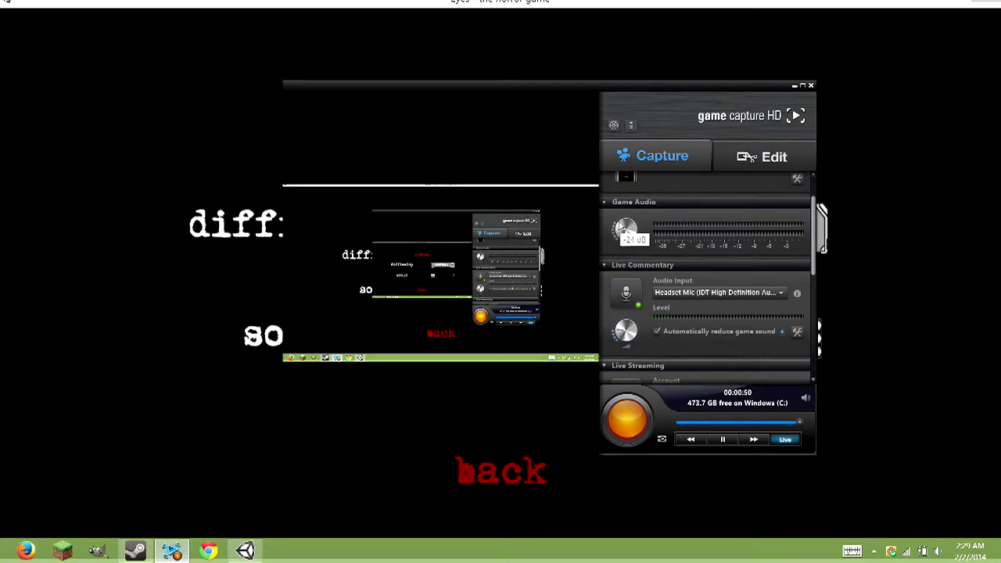
left_click_drag(626, 233, 620, 234)
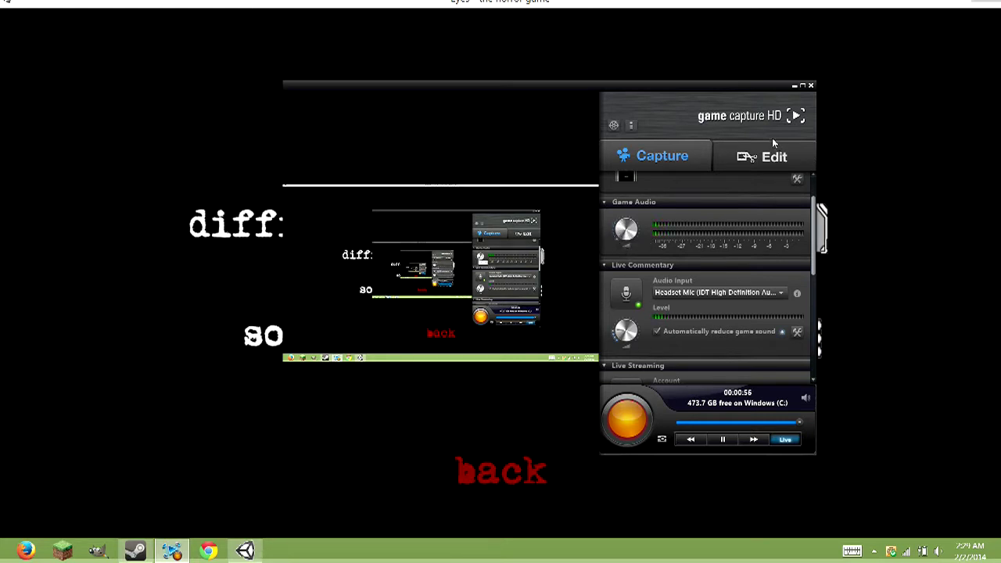
left_click(794, 86)
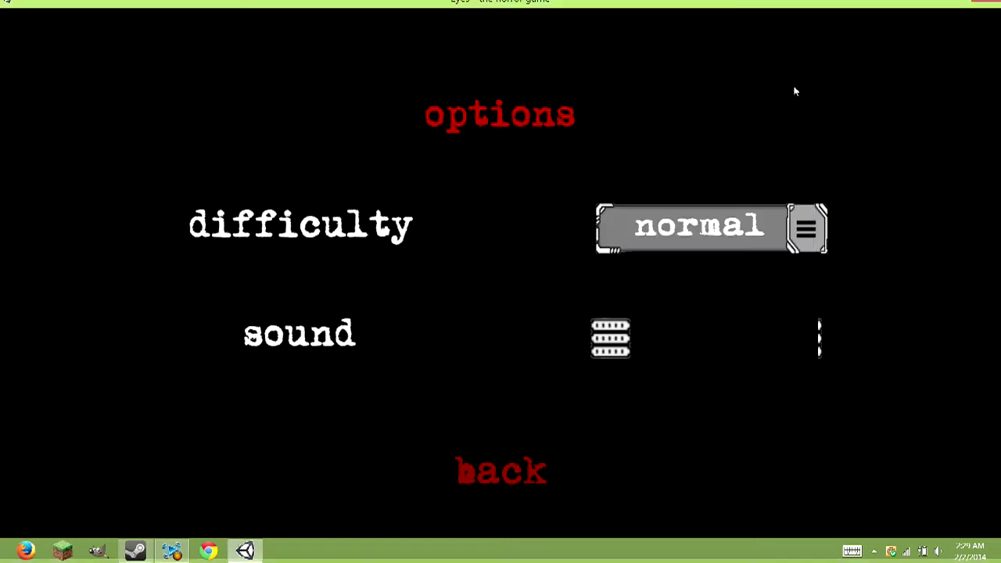
Step: Go back to the main menu, recheck the options, and start a new game
left_click(525, 466)
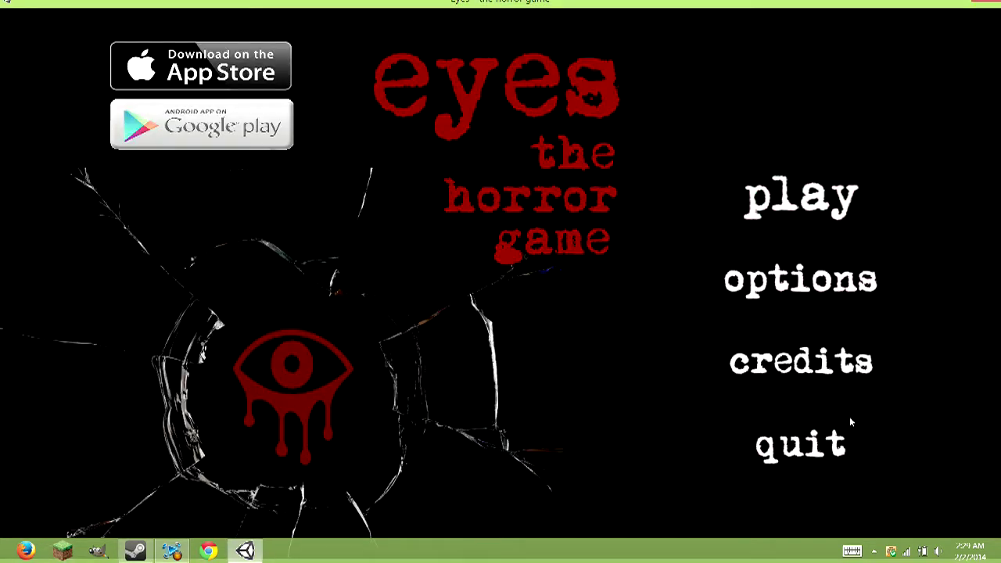
left_click(799, 279)
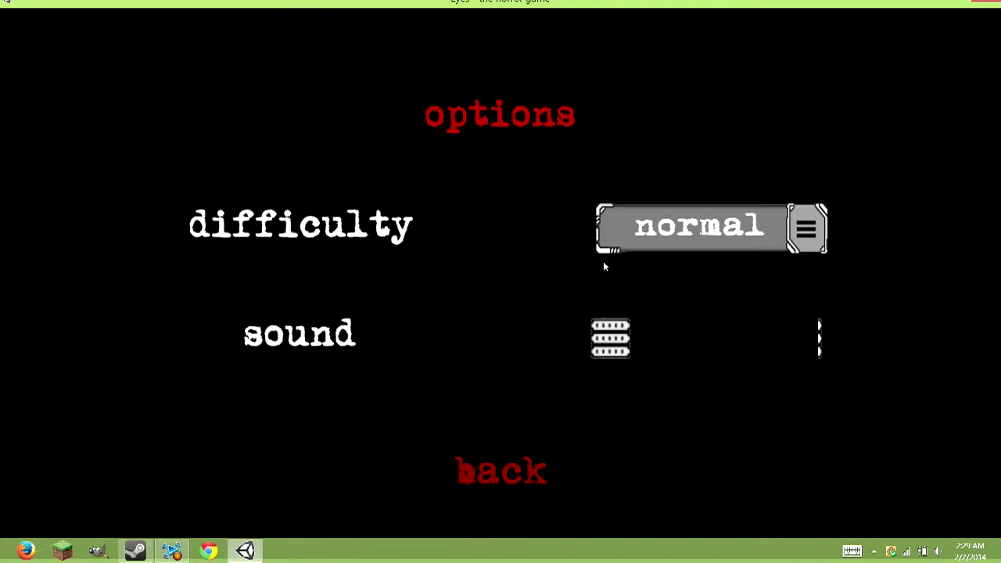
left_click(501, 472)
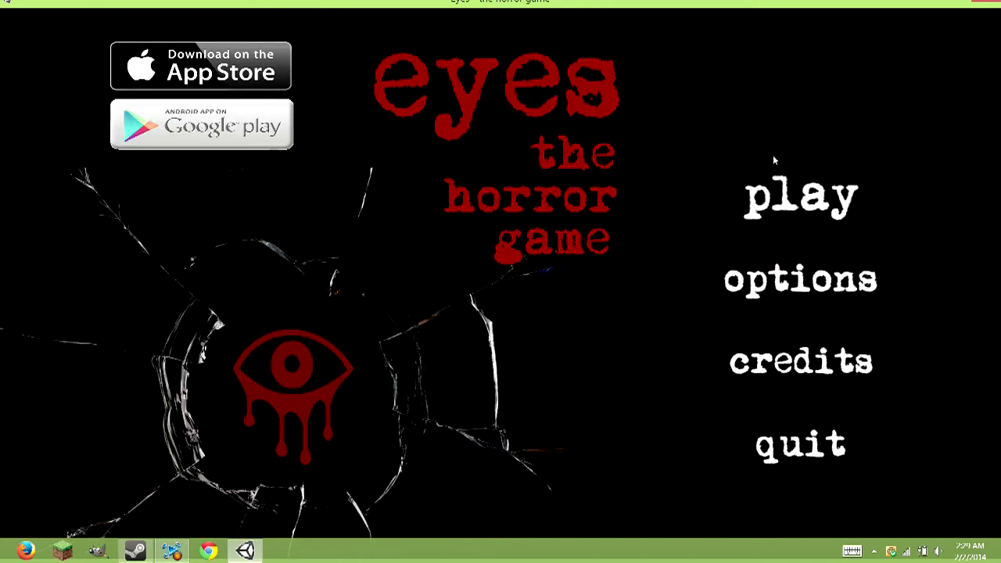
left_click(801, 195)
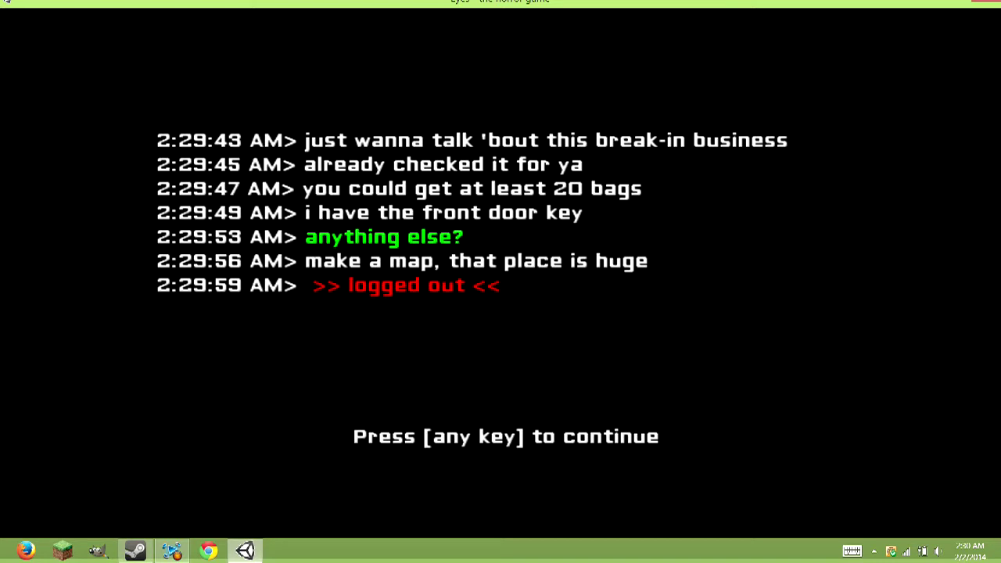
Step: Skip the intro chat and normal-level objectives, then pause inside the dark house
key("space")
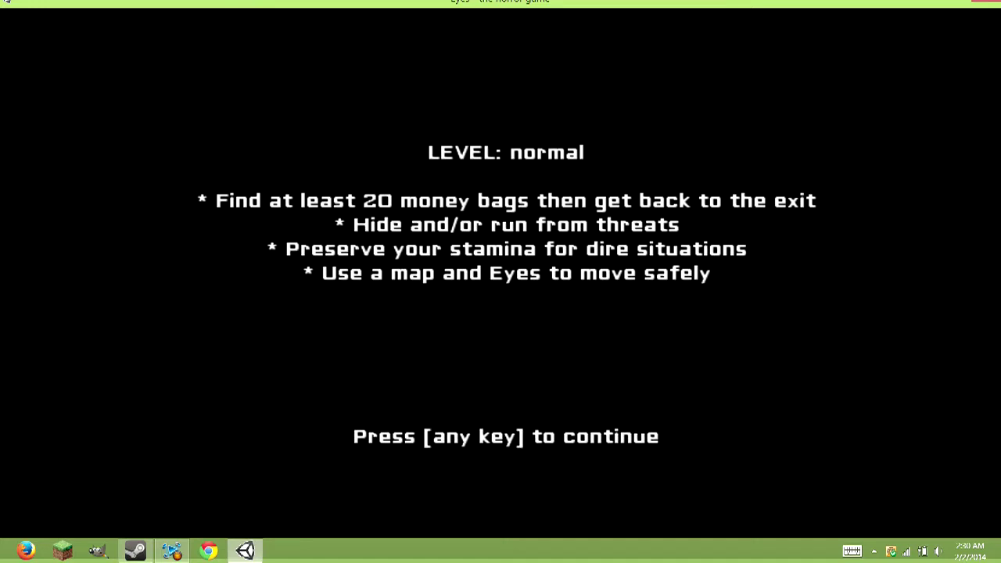
key("space")
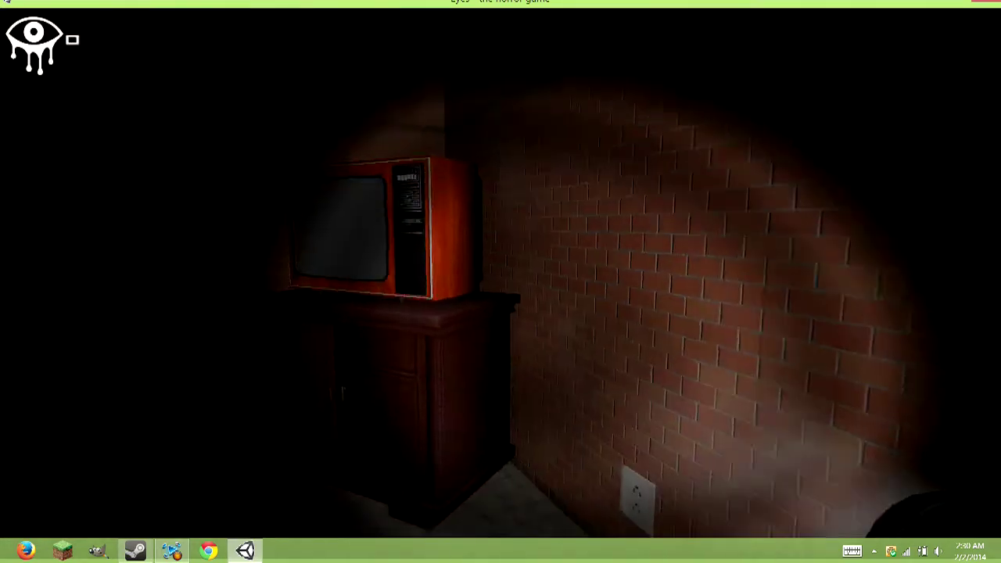
key("Escape")
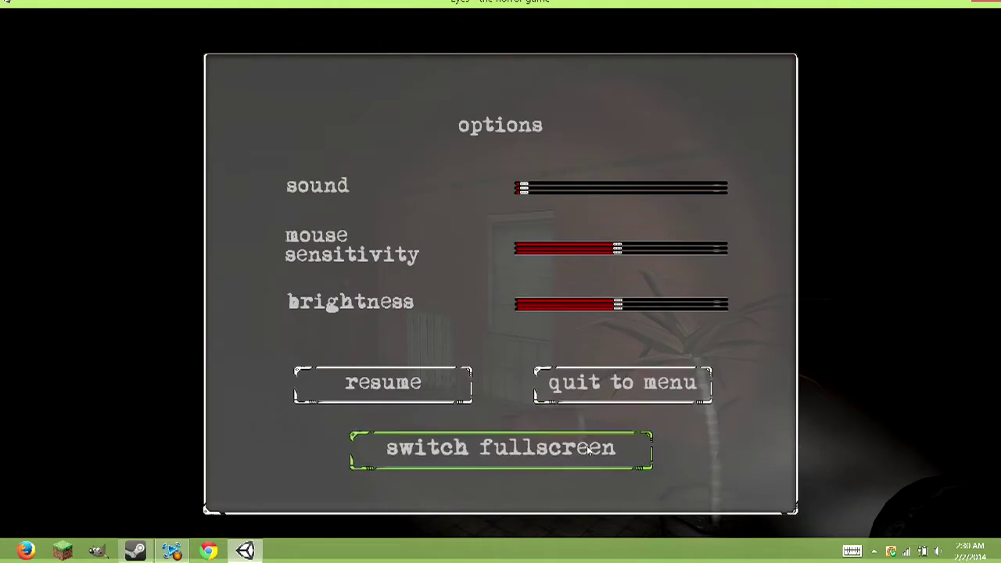
Step: Switch the game to fullscreen, lower mouse sensitivity, and resume play
left_click(500, 448)
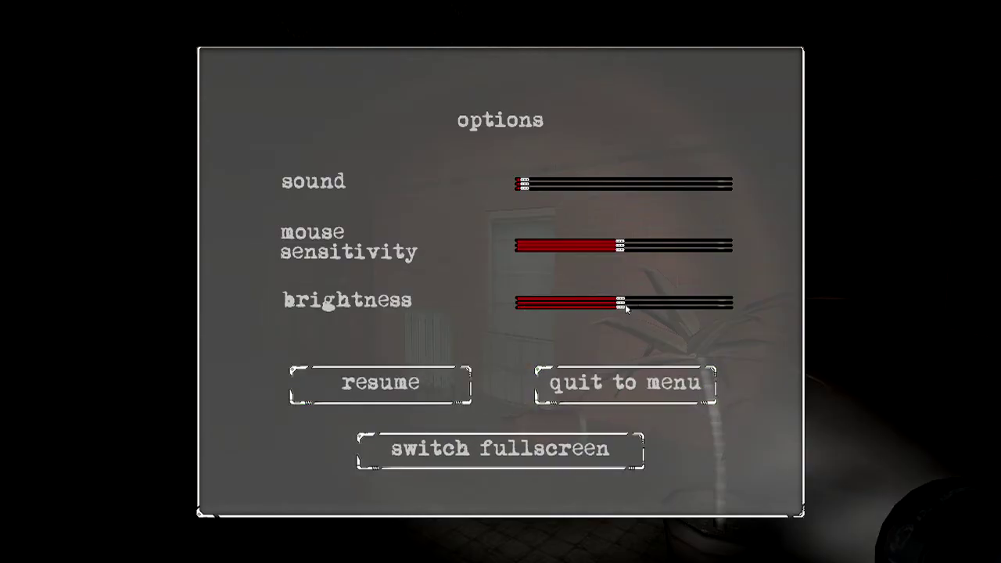
left_click_drag(620, 247, 598, 247)
left_click(380, 383)
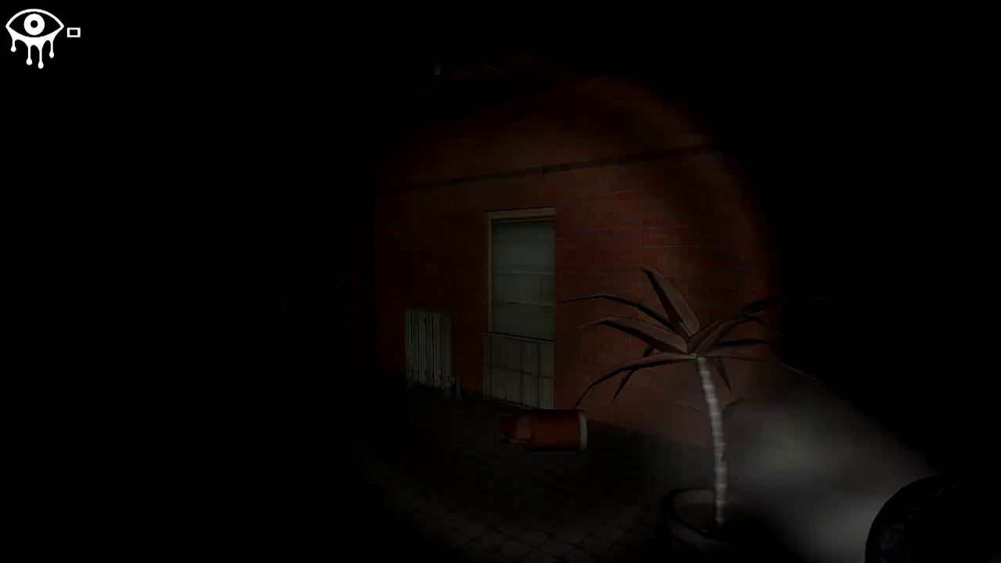
Step: Resume play and open the cabinet door
key("Escape")
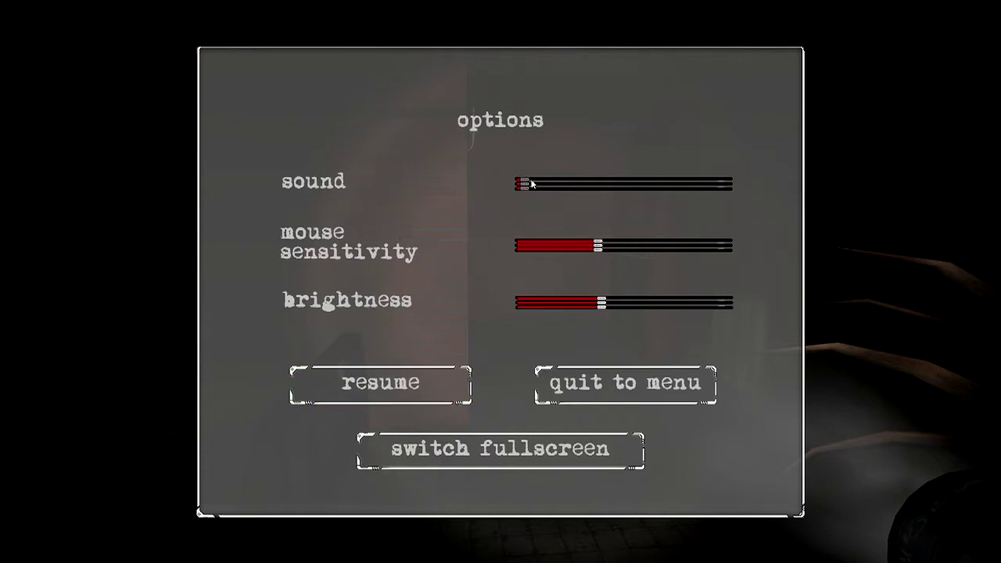
left_click(441, 367)
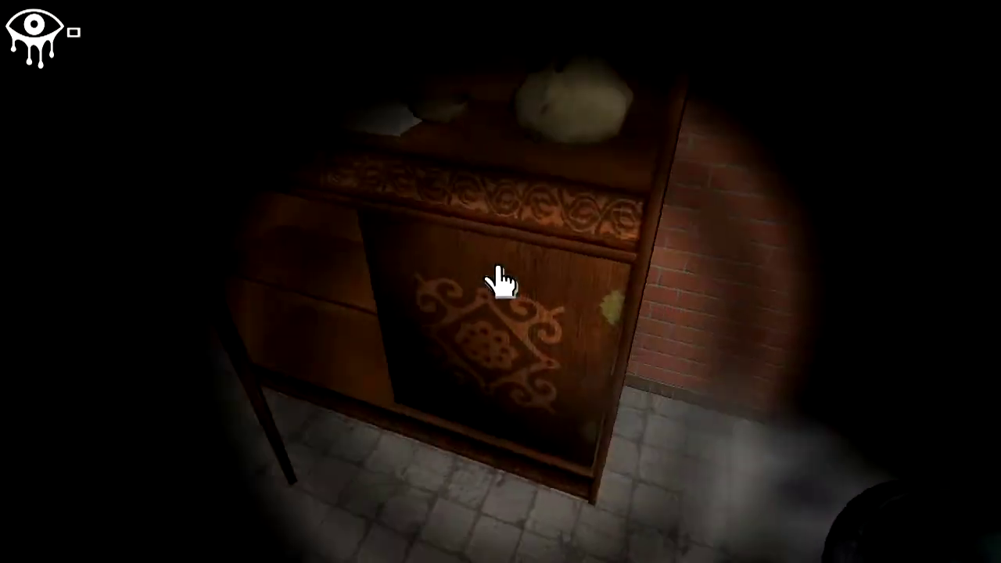
left_click(493, 281)
Step: Walk through the white door and down the stairs to the money bag
key("w")
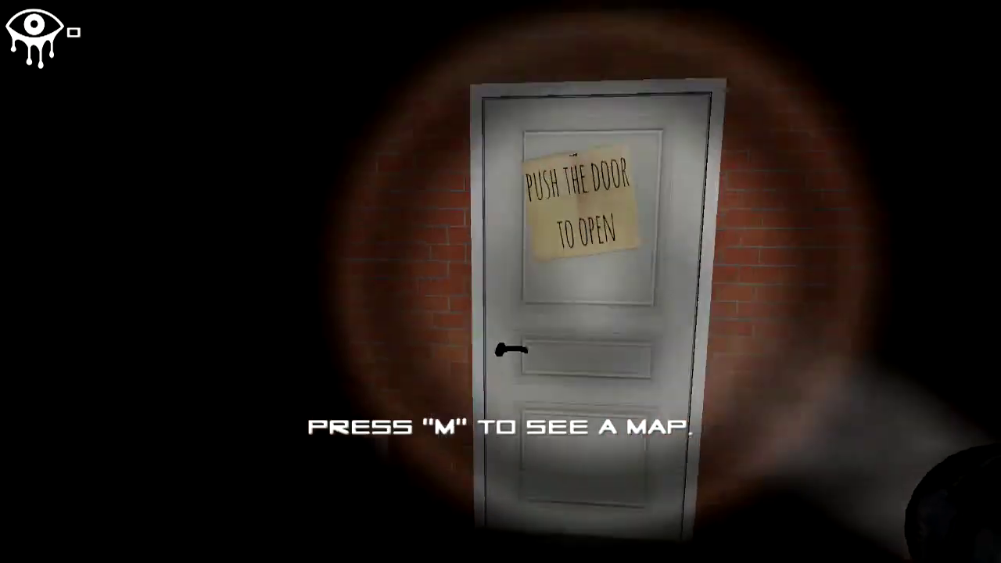
key("w")
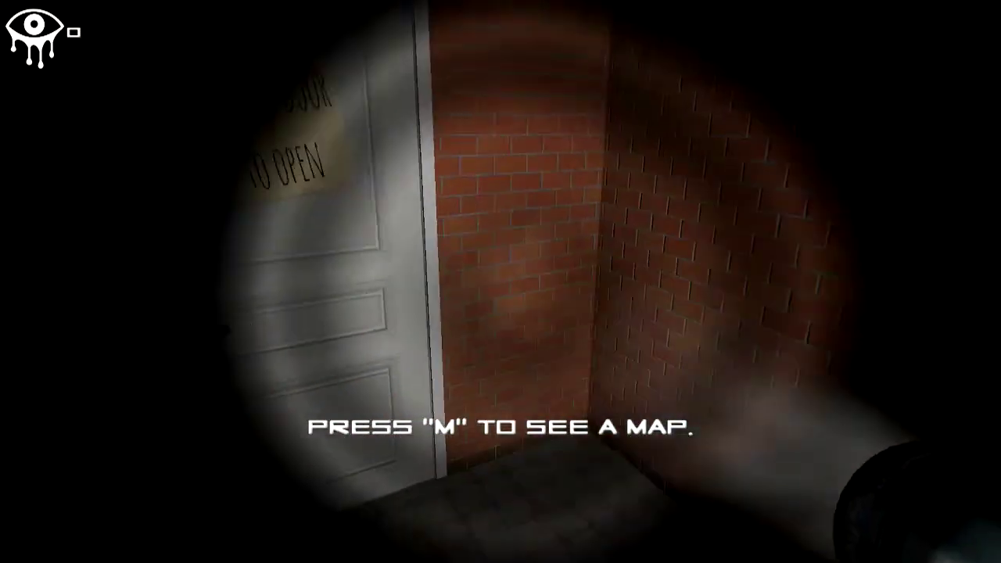
key("w")
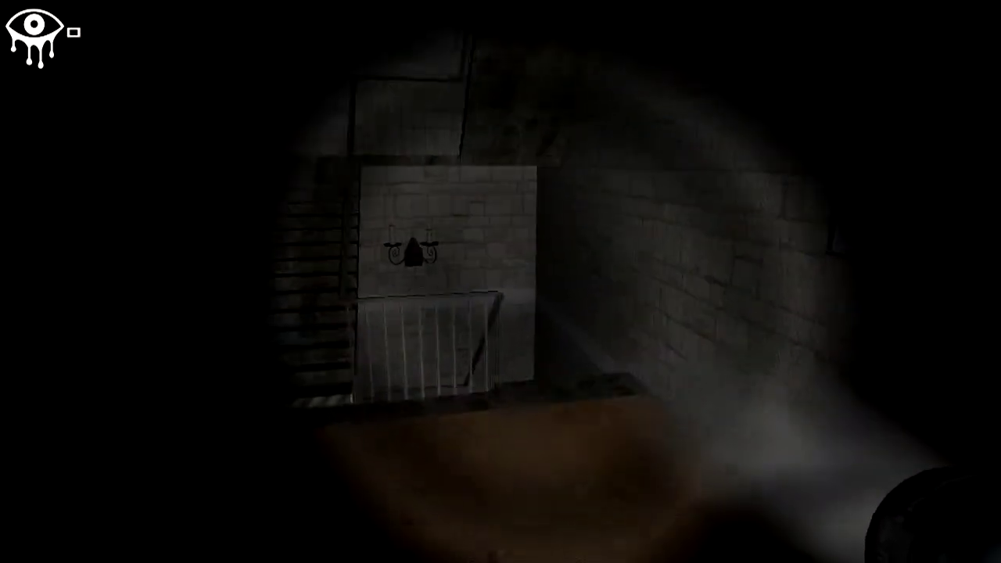
key("w")
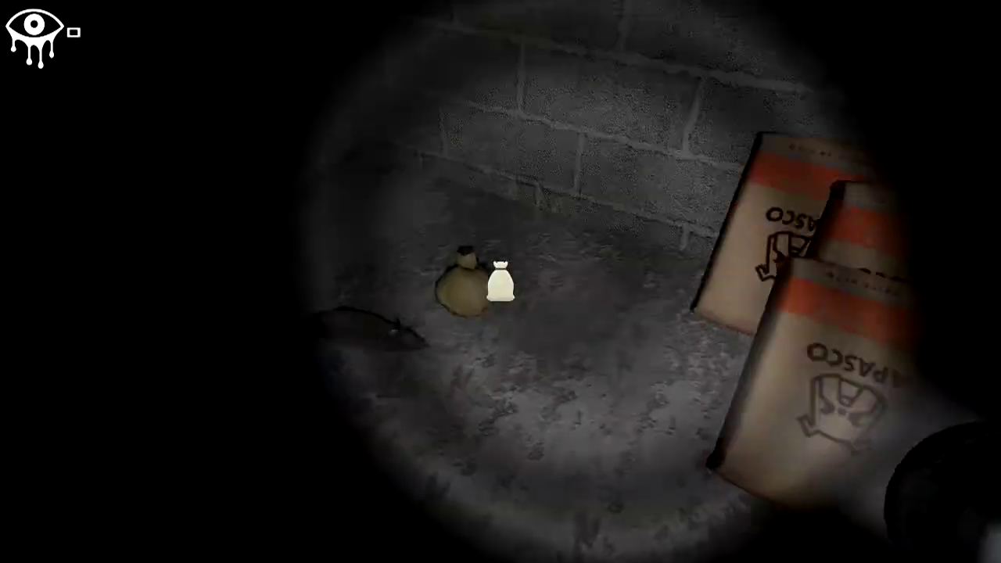
Step: Grab the floor money bag, pass the double door, and collect the cabinet bags
left_click(501, 281)
key("w")
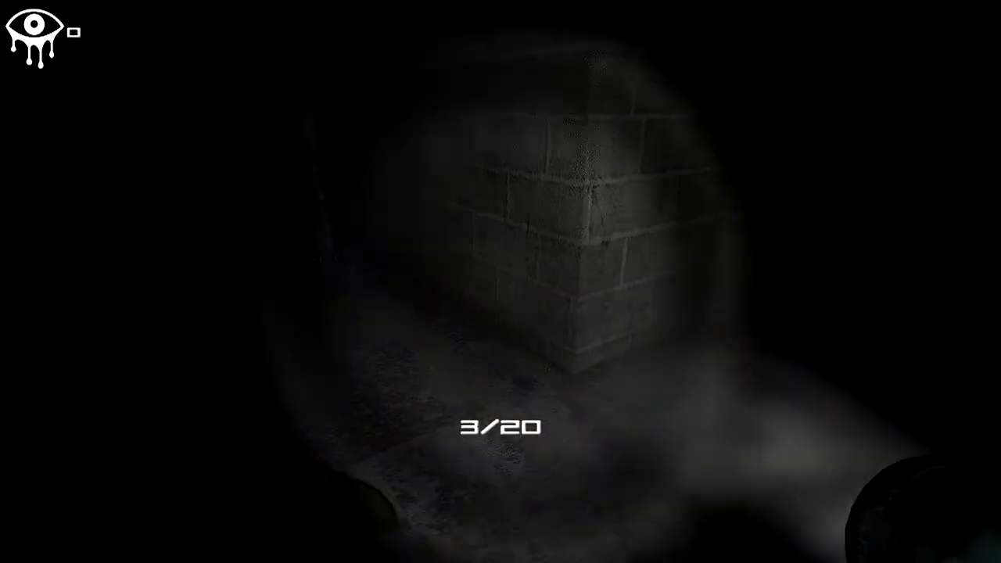
key("w")
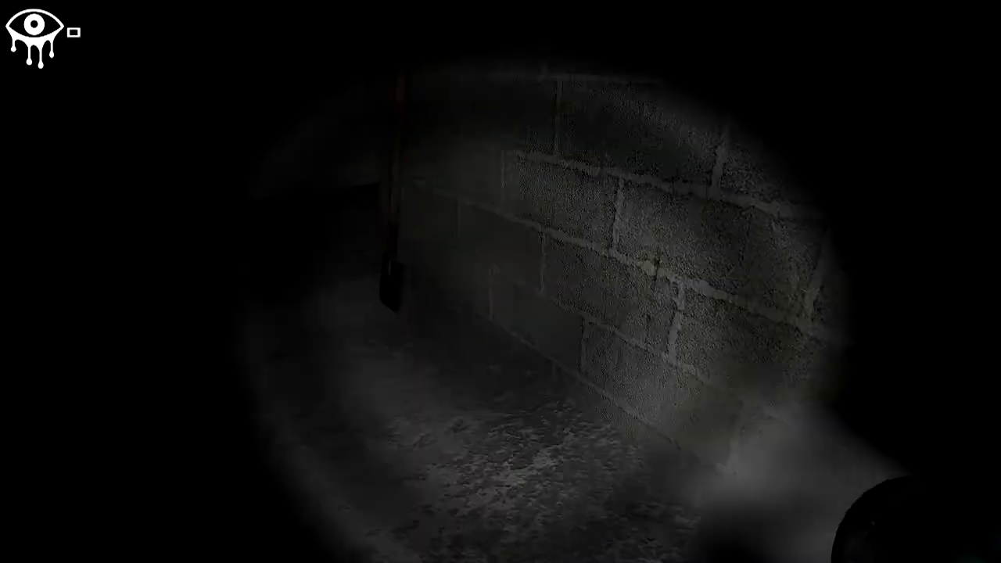
key("w")
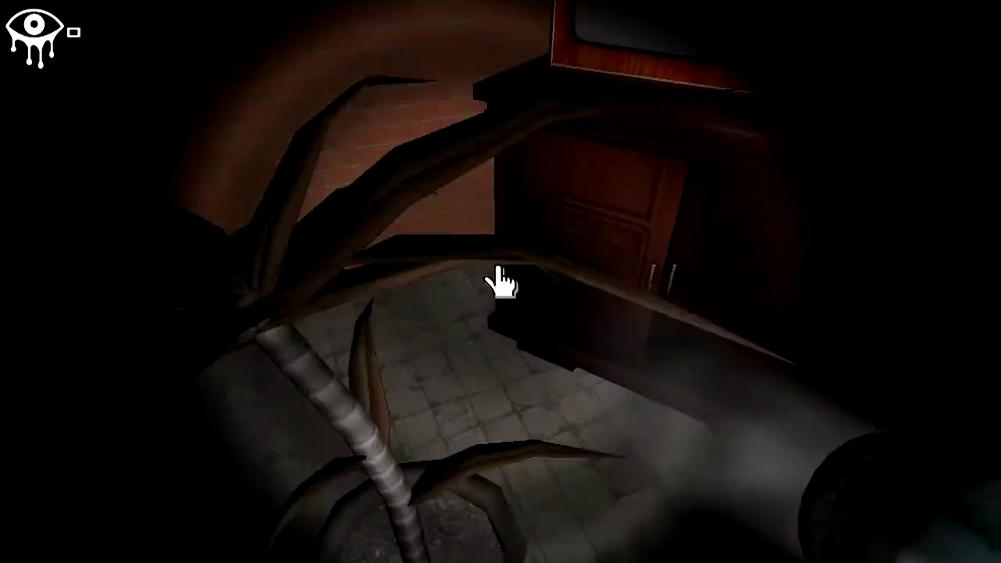
left_click(501, 281)
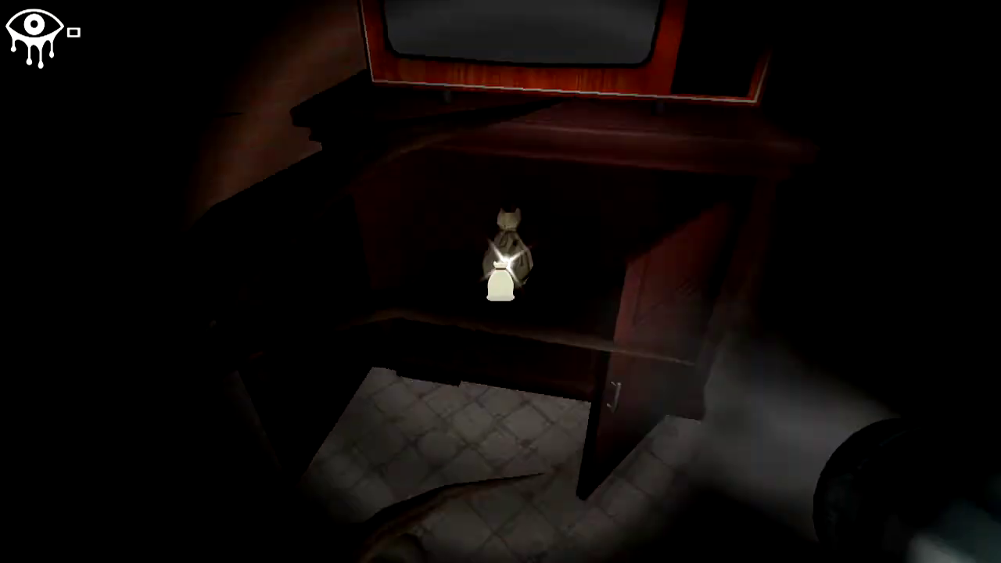
left_click(500, 281)
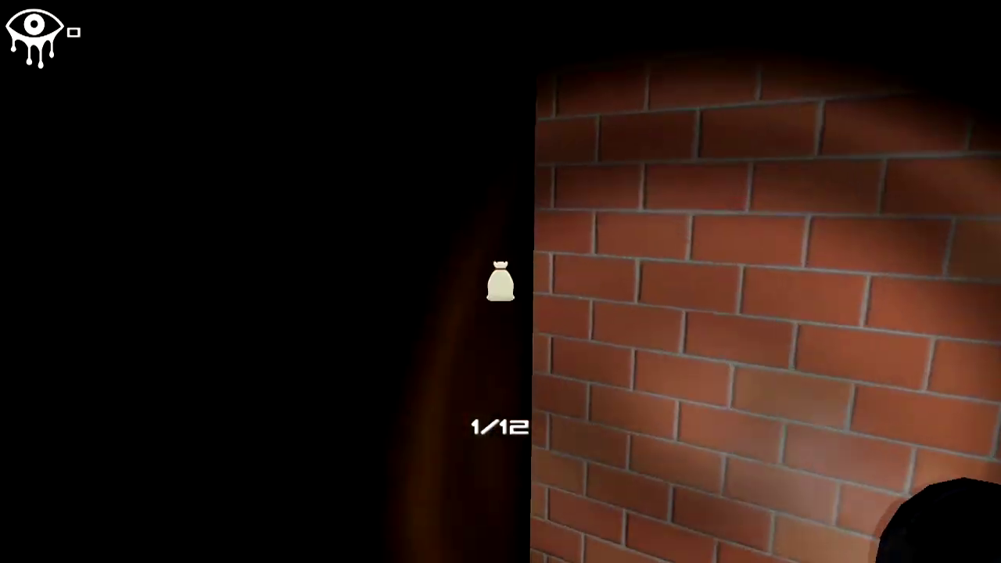
left_click(501, 281)
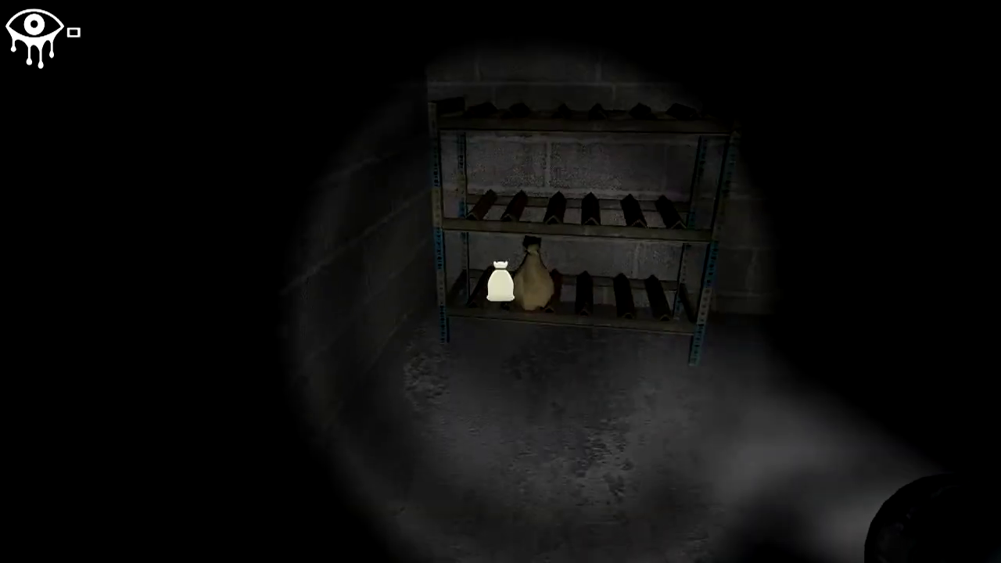
Step: Collect money bags on the shelf, pipe, pillar base and crates, then move on
left_click(501, 281)
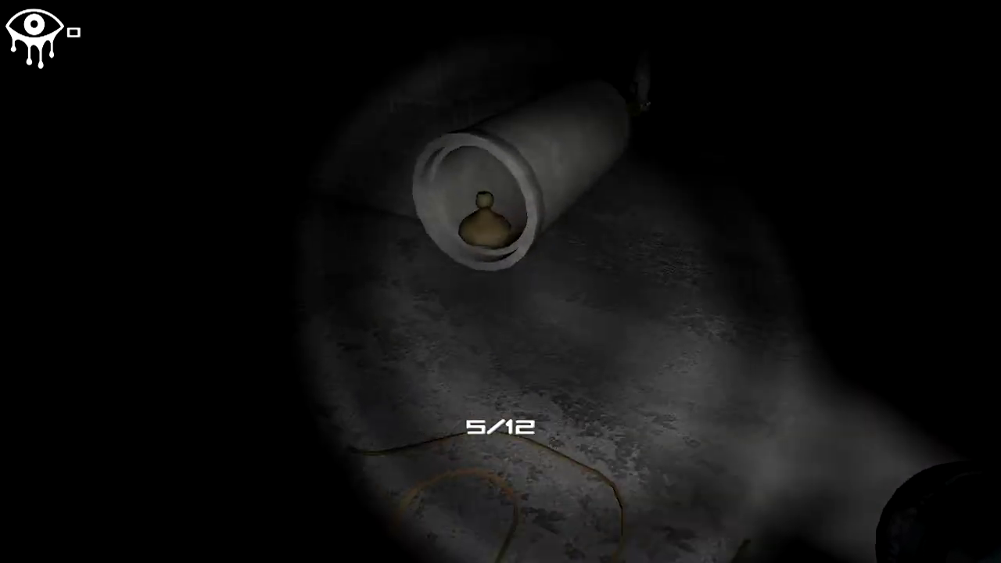
left_click(485, 223)
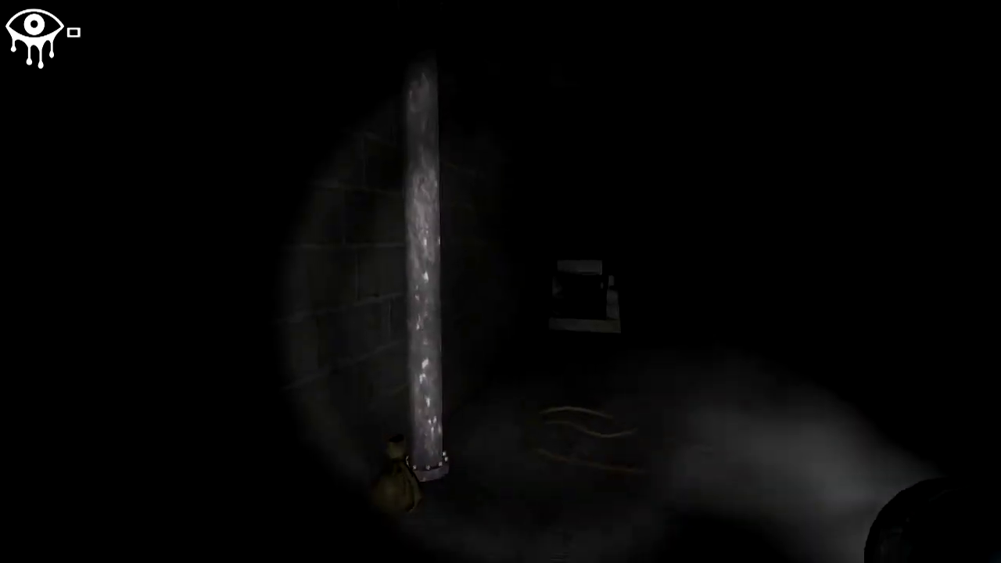
left_click(500, 282)
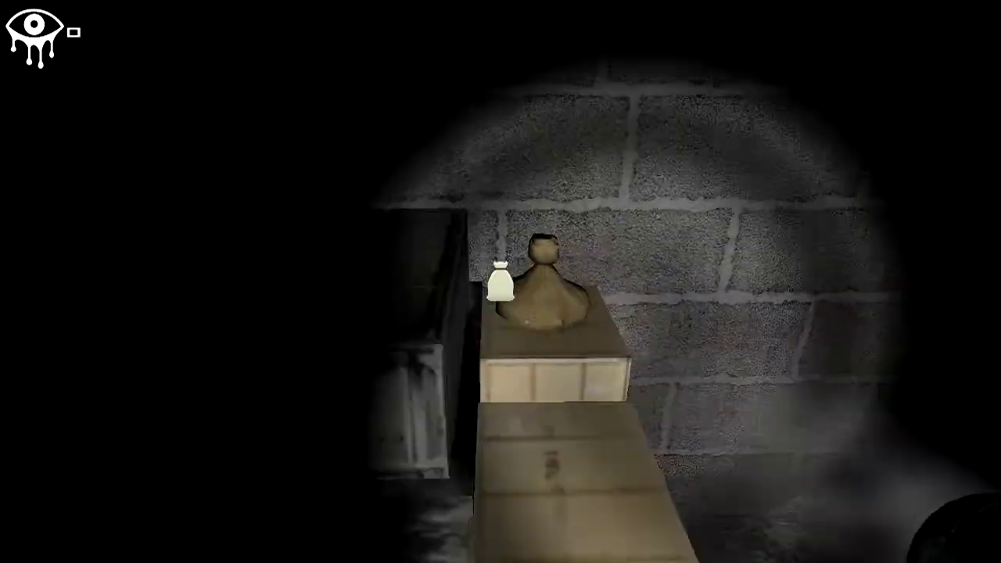
left_click(500, 281)
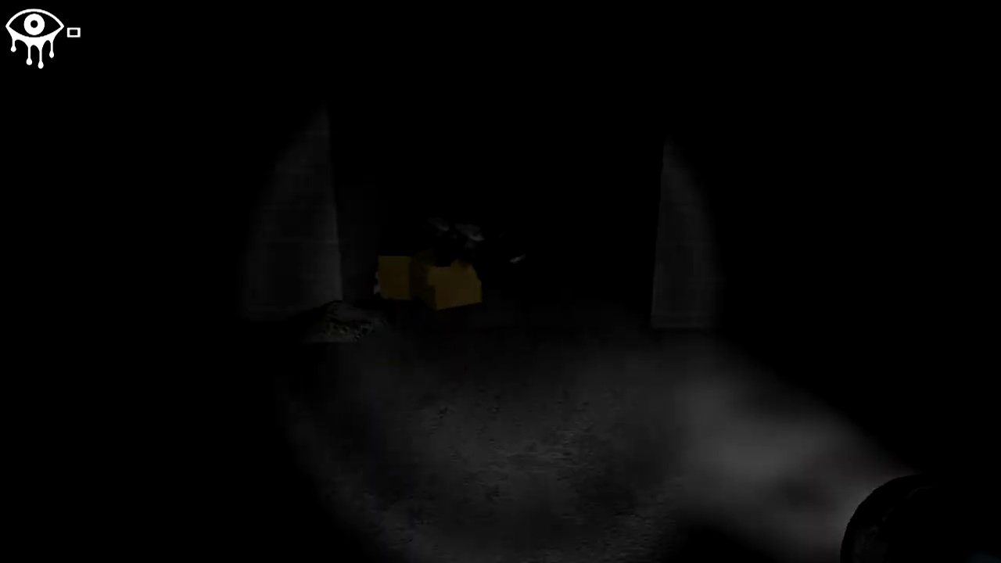
key("w")
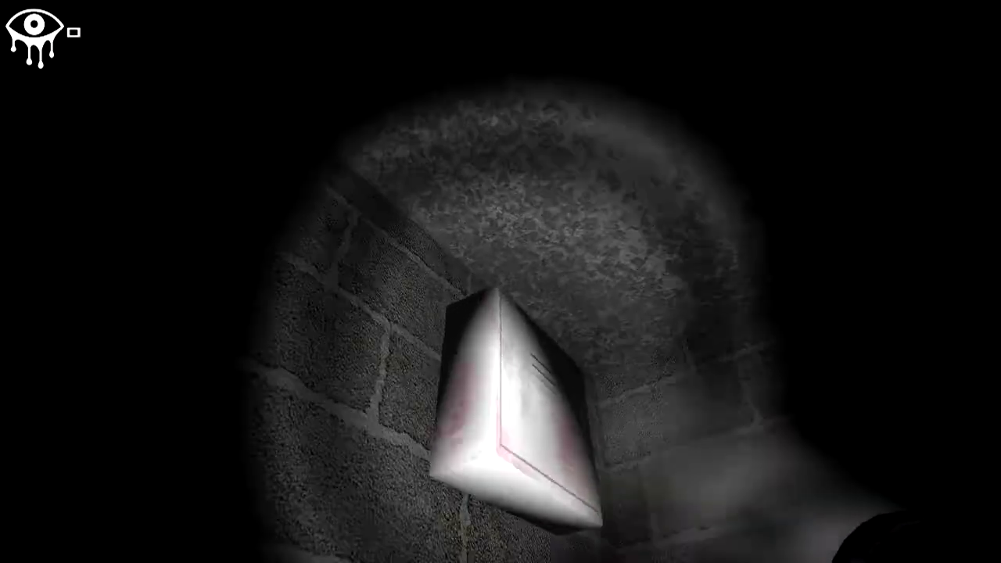
key("w")
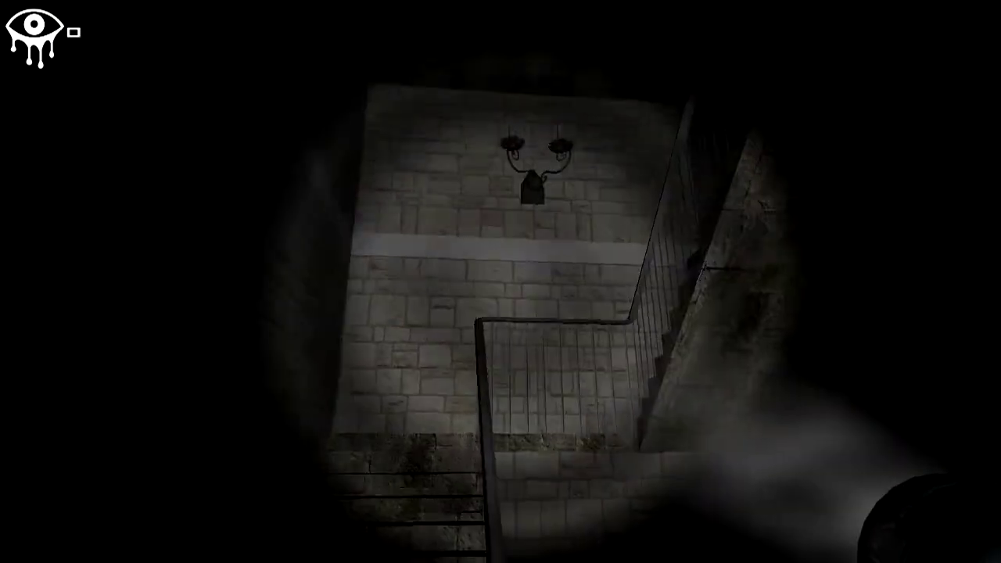
Step: Climb out of the basement and search the upstairs bedroom
key("w")
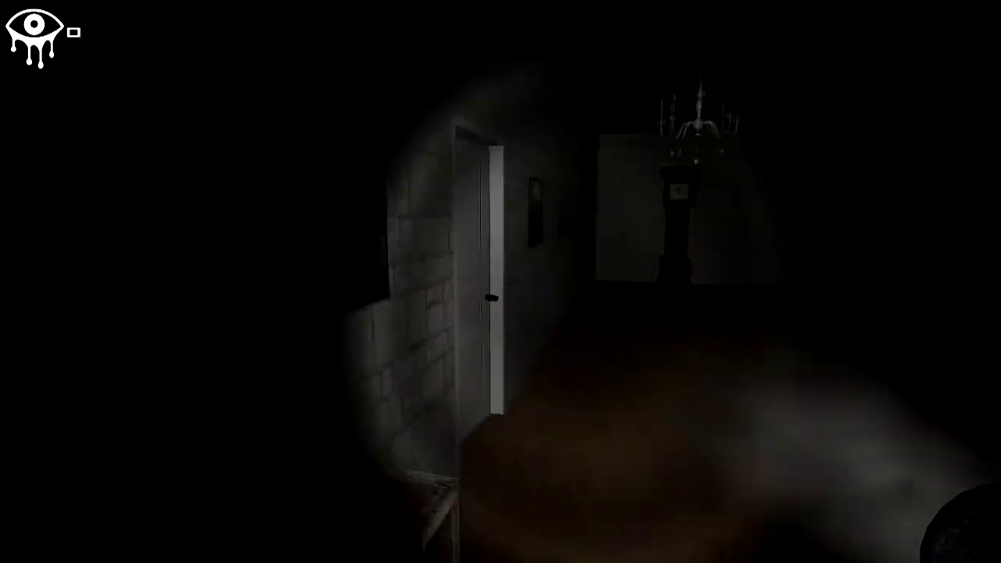
key("w")
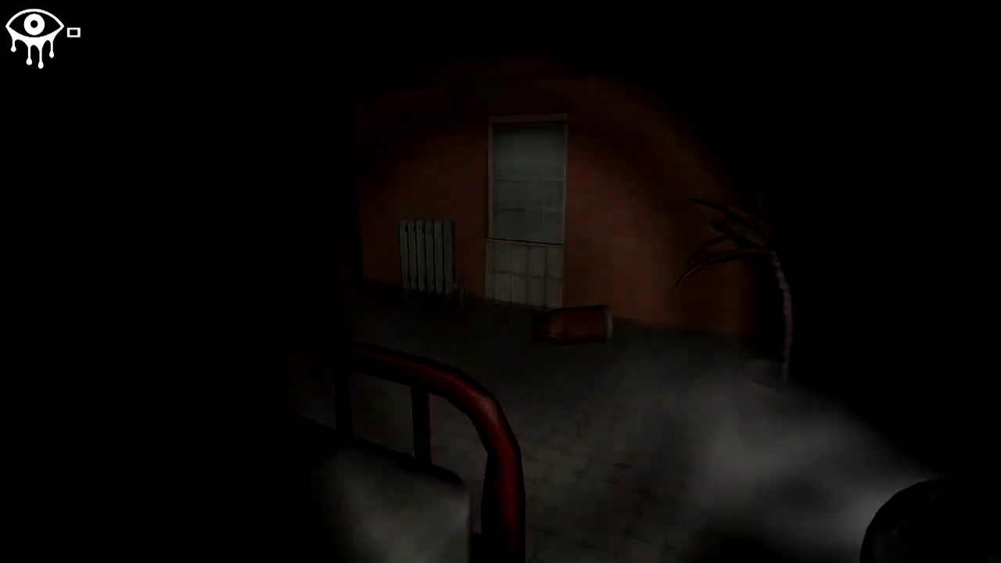
key("w")
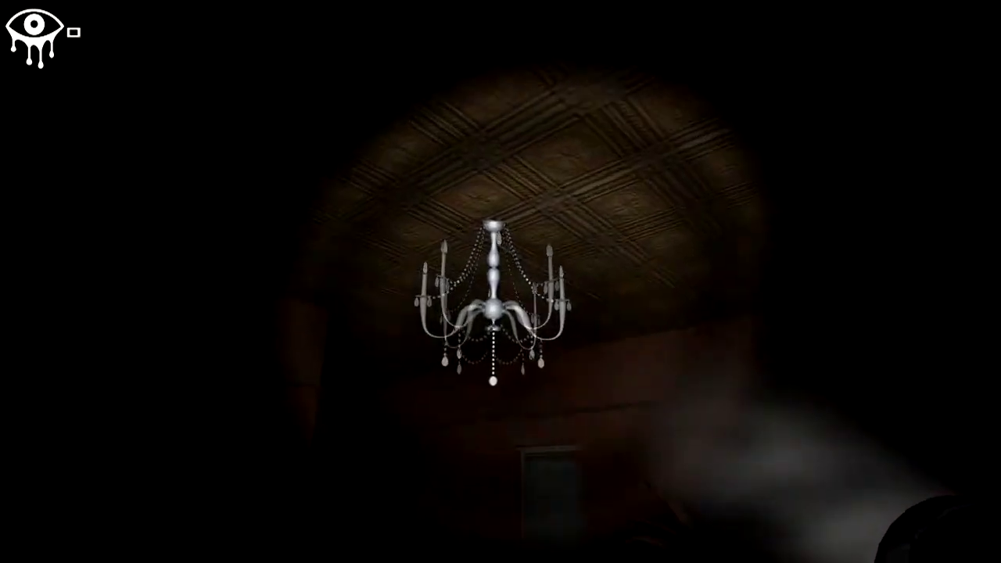
key("w")
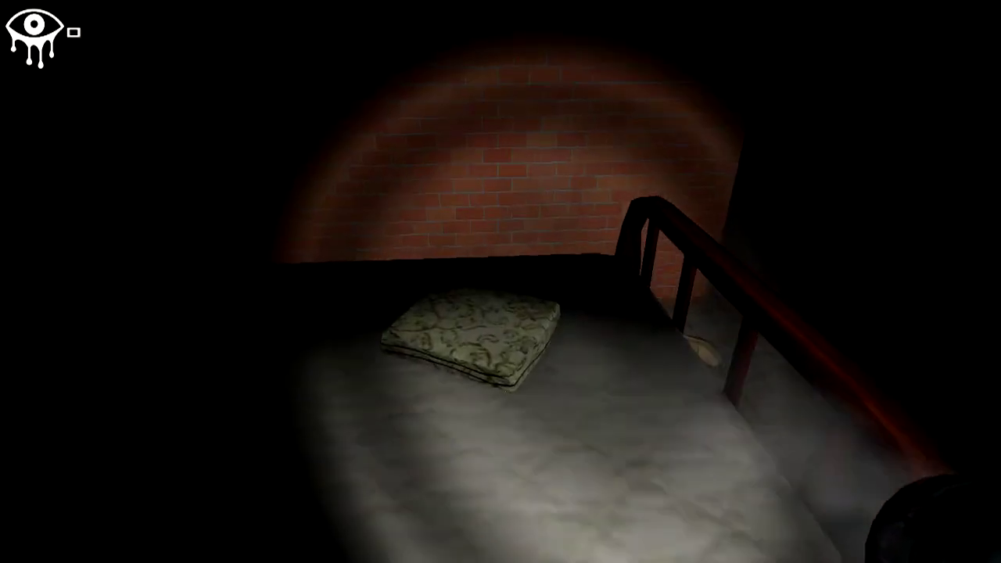
key("w")
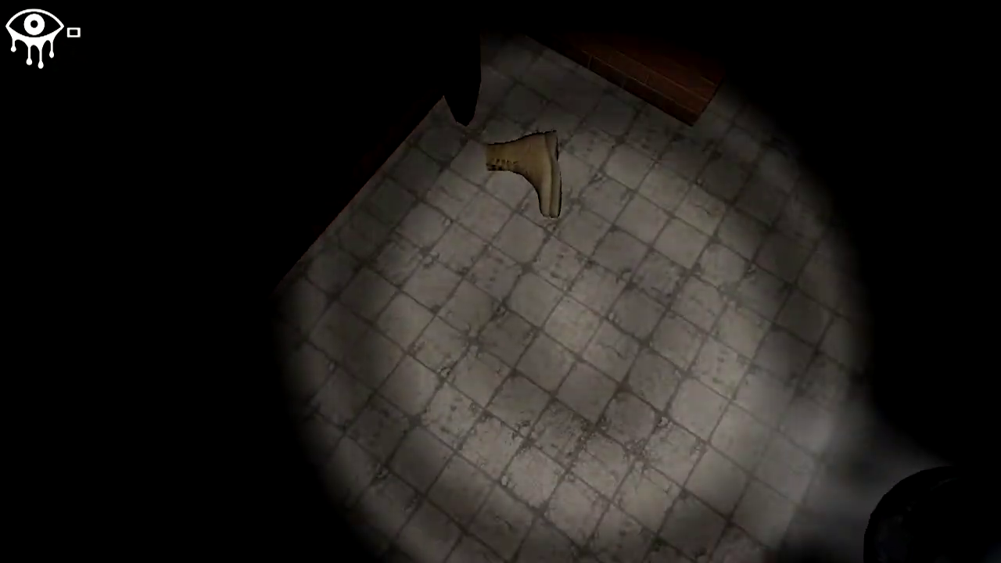
key("w")
key("w")
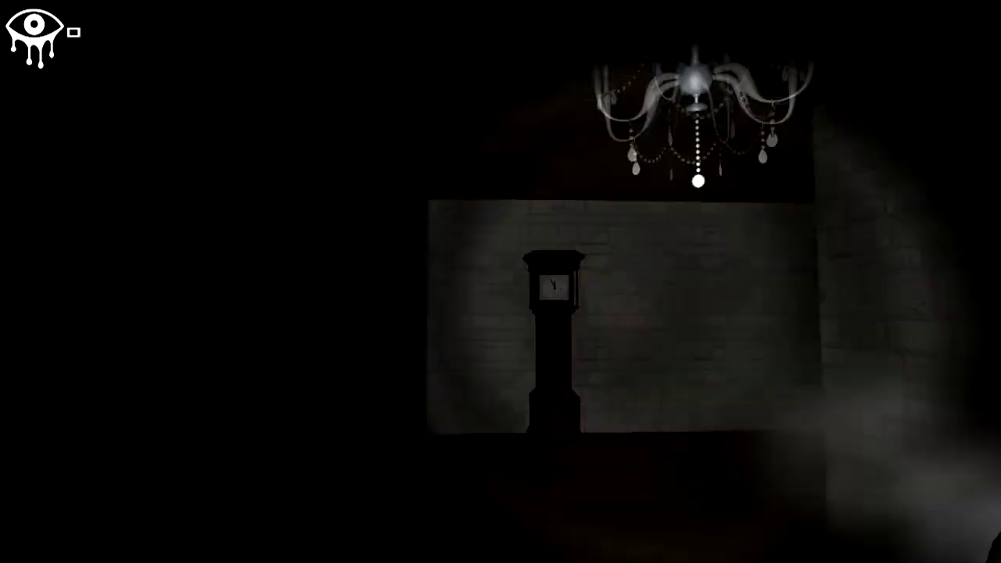
Step: Collect the money bag from the crate and check the kitchen floor
key("w")
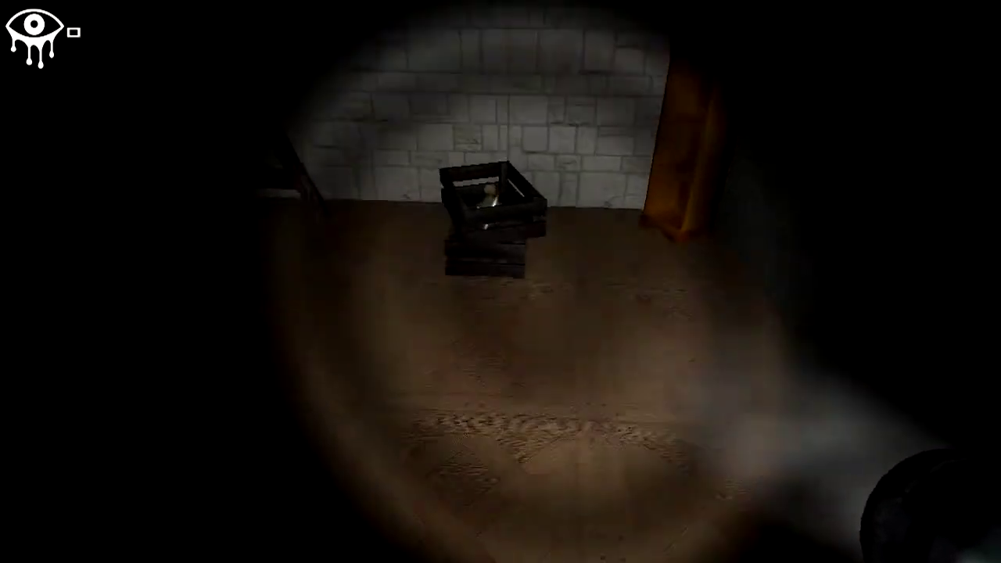
key("w")
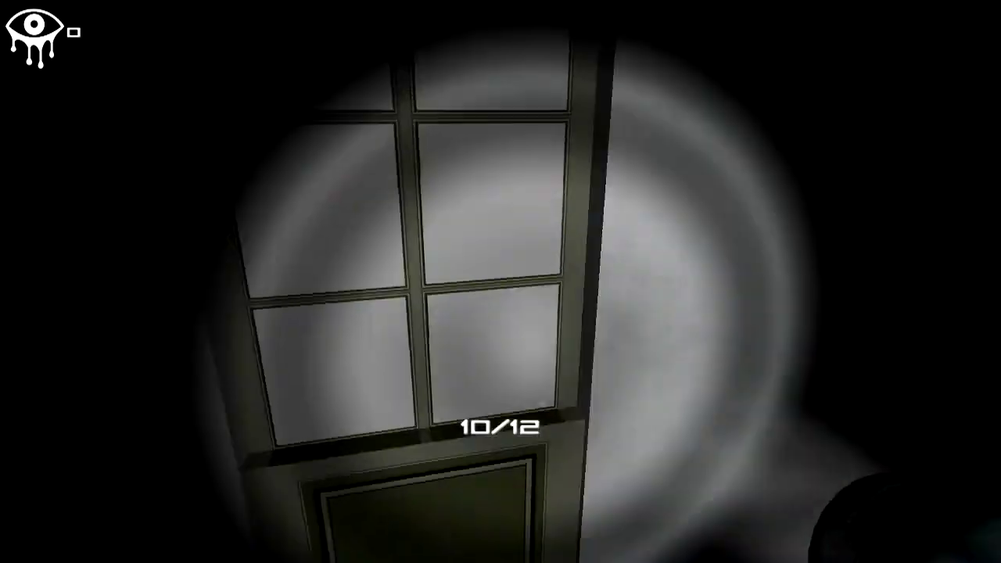
key("w")
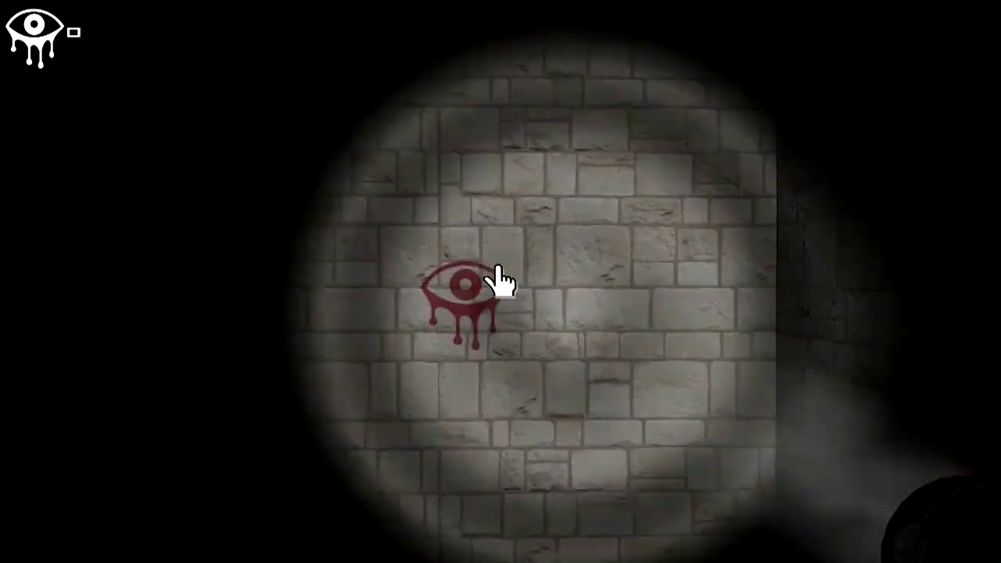
Step: Take the red eye symbol from the wall and bring up the house map
left_click(501, 282)
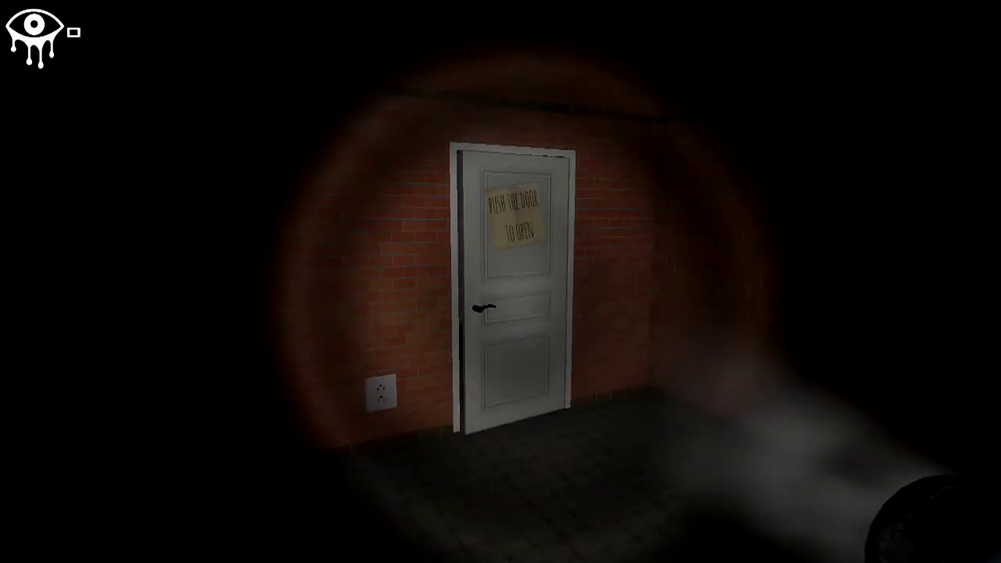
key("m")
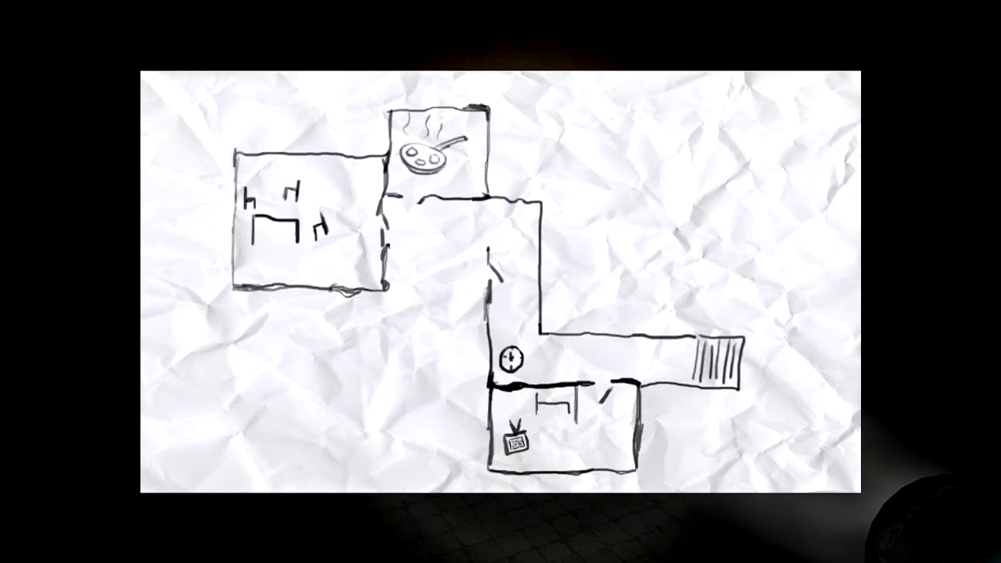
Step: Close the map, go through the note door, and walk past the ladder
key("m")
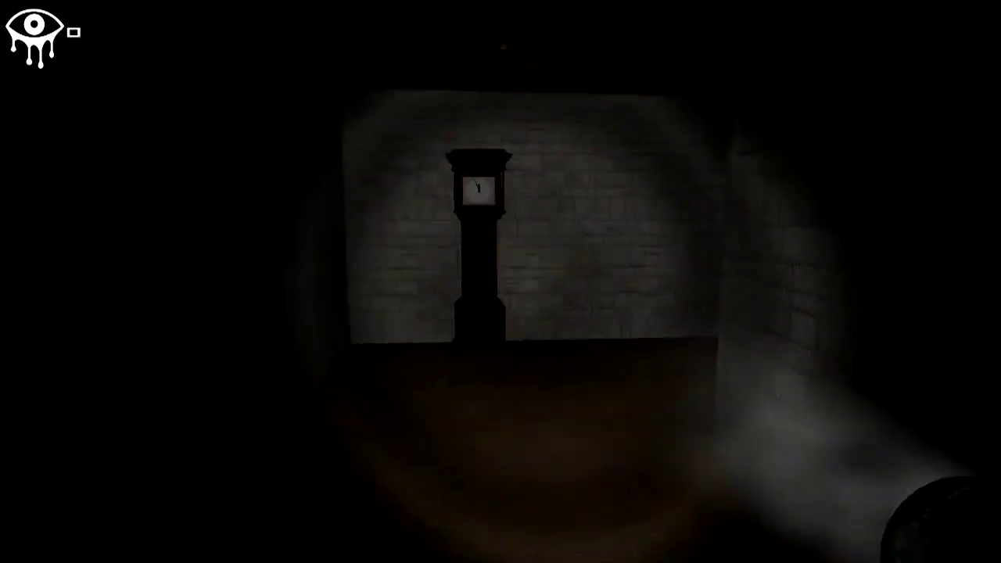
left_click_drag(500, 281, 312, 282)
key("w")
left_click_drag(501, 282, 313, 282)
key("w")
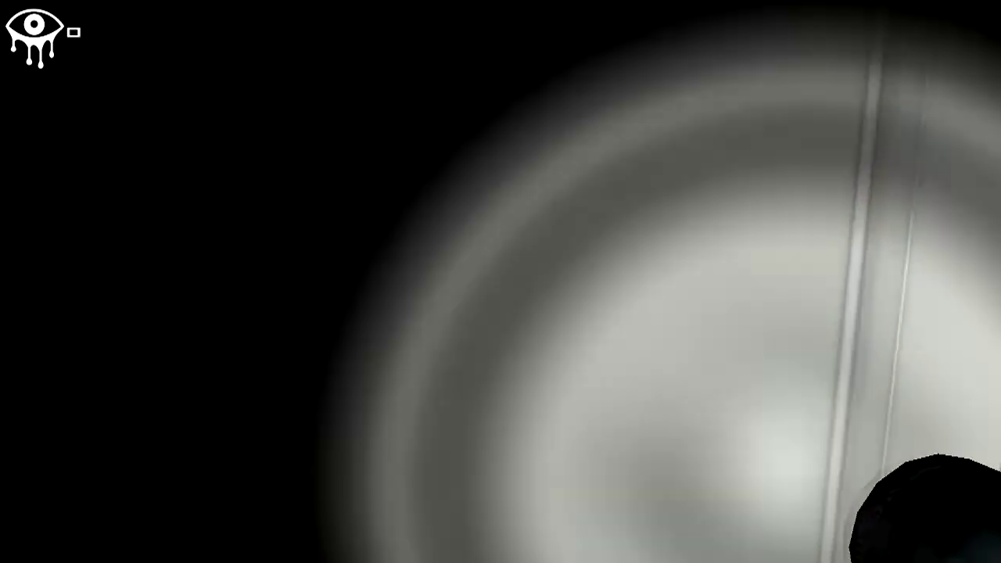
Step: Look into the dark piano room, then turn back and reach the corridor door
left_click_drag(501, 281, 234, 282)
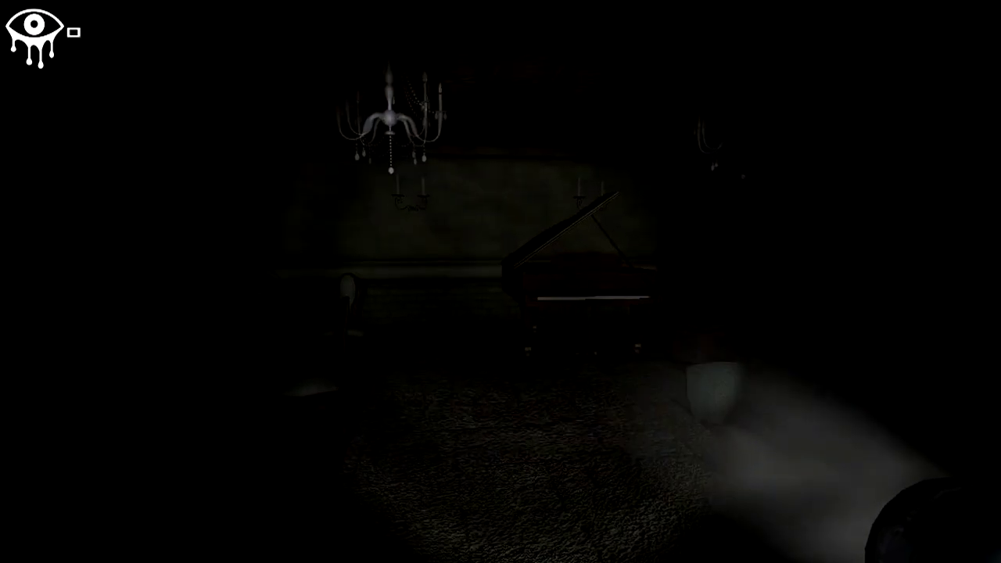
left_click_drag(500, 281, 234, 282)
key("w")
left_click_drag(500, 282, 235, 281)
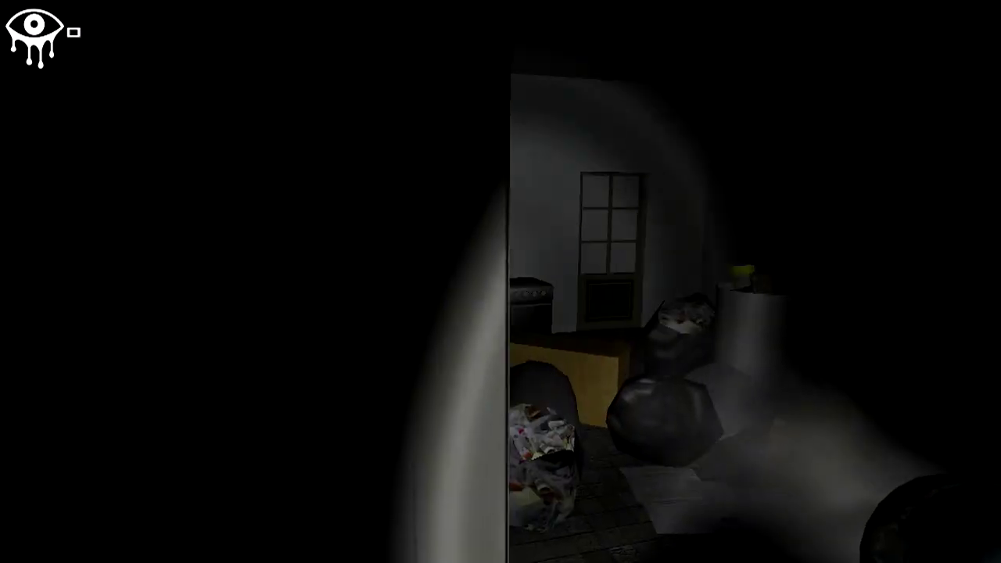
key("w")
left_click_drag(501, 282, 234, 282)
key("w")
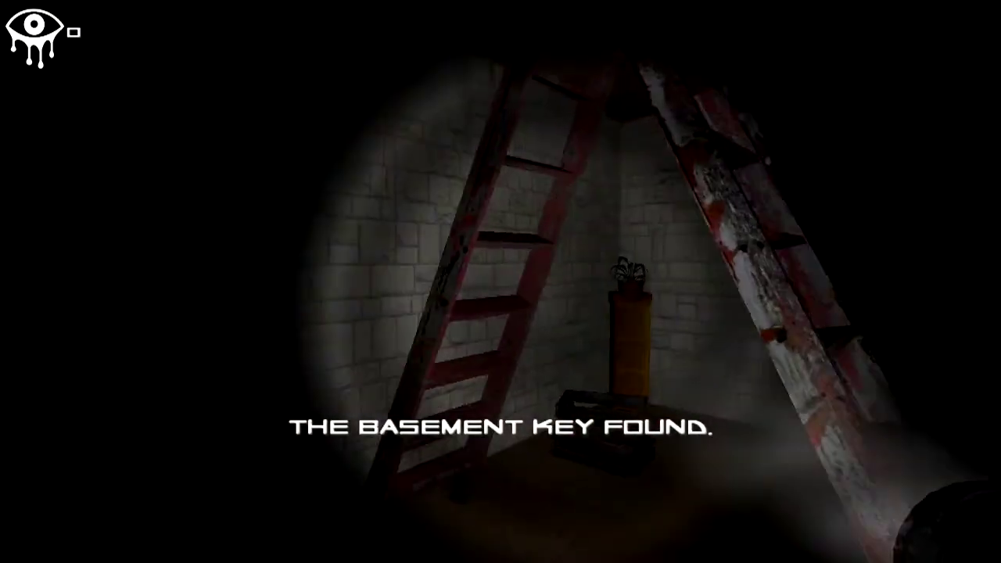
Step: Turn away from the ladder room and walk down the dark corridor toward the portrait wall
left_click_drag(500, 282, 234, 282)
key("w")
key("w")
left_click_drag(501, 282, 234, 281)
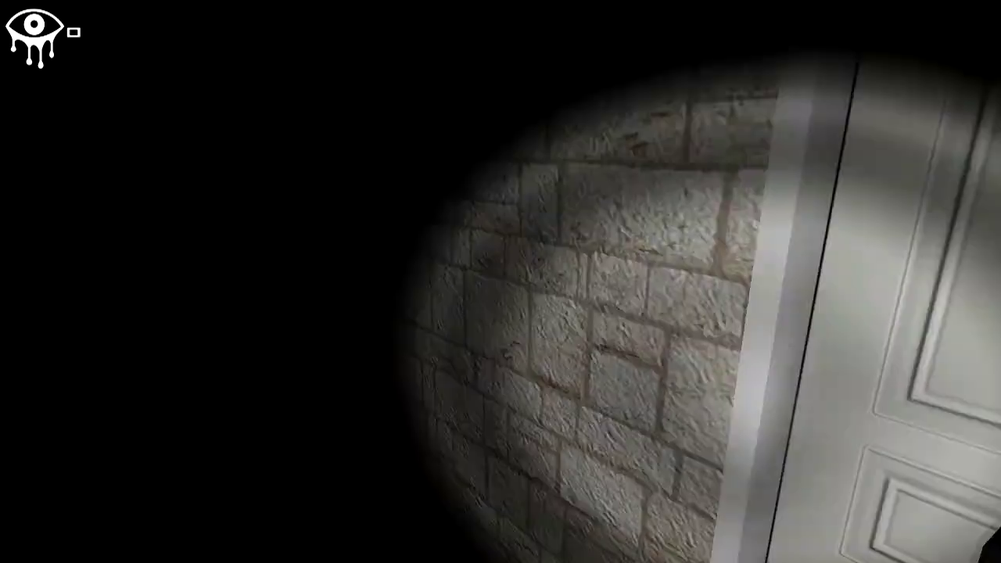
key("w")
Step: Climb the staircase past the portraits to finish, then quit from the ending screen's menu
left_click_drag(501, 281, 312, 282)
key("w")
key("w")
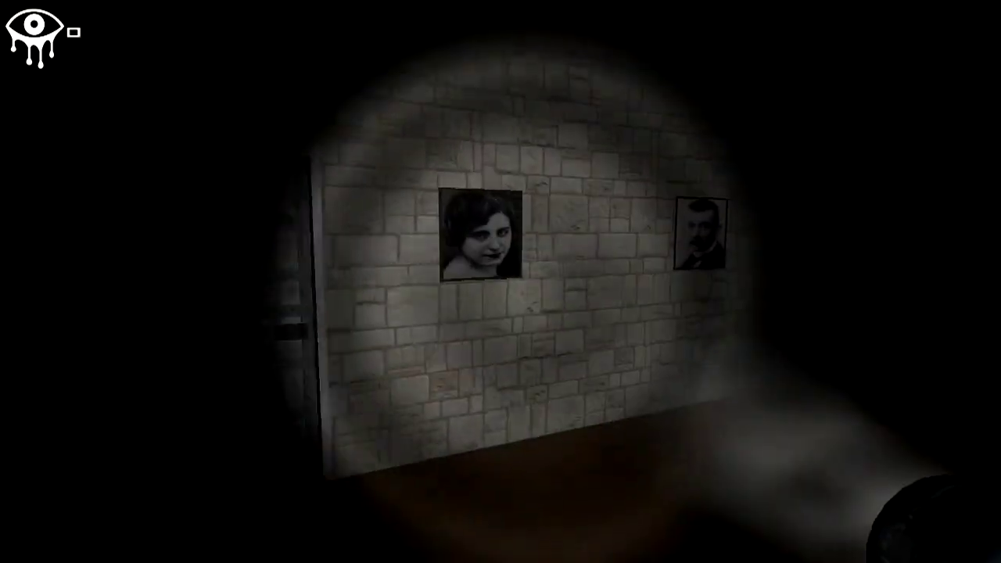
key("w")
key("w")
key("w")
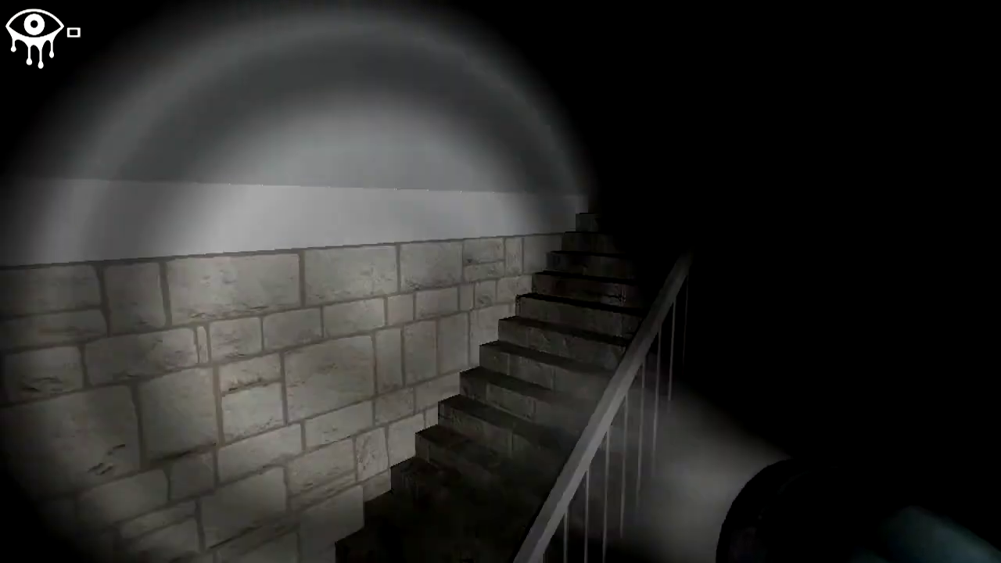
key("w")
key("w")
key("w")
key("w")
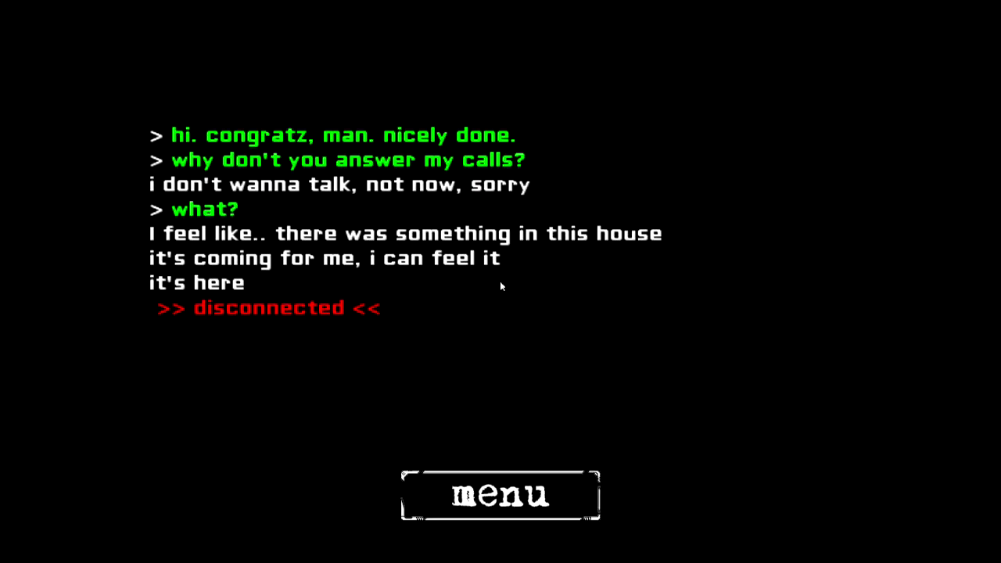
left_click(501, 495)
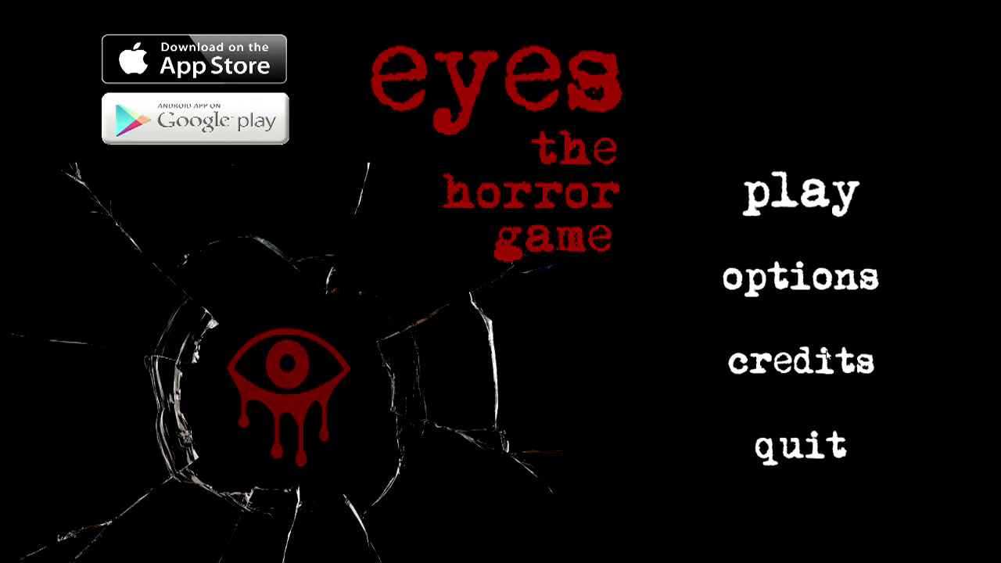
left_click(797, 447)
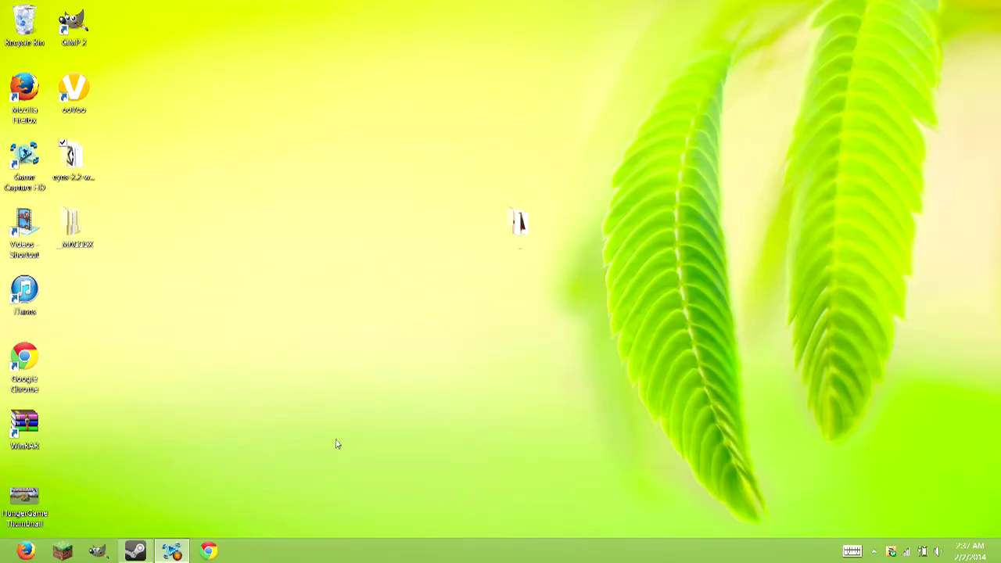
mouse_move(776, 16)
left_mouse_down()
mouse_move(606, 428)
mouse_move(648, 406)
left_mouse_up()
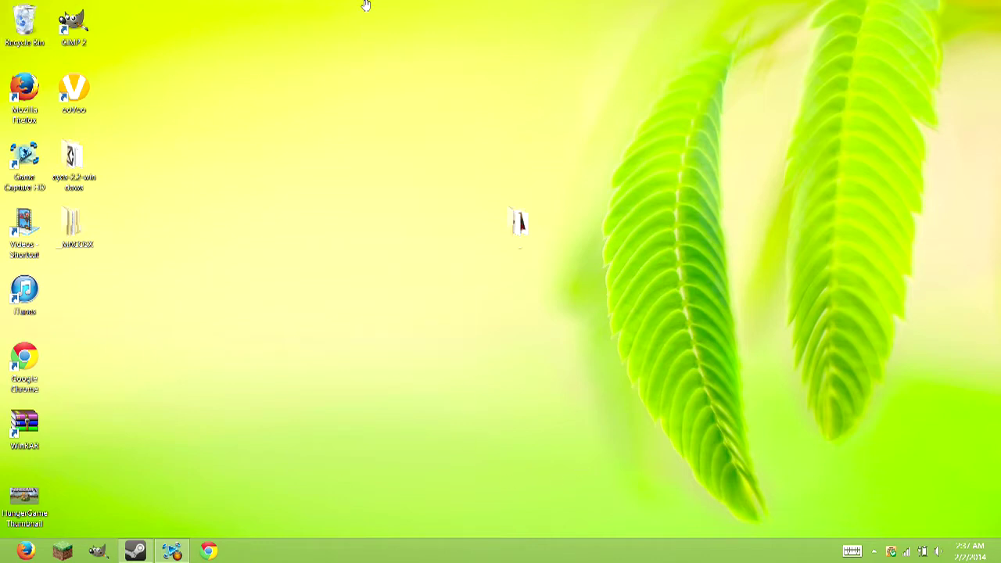
left_click_drag(383, 339, 380, 432)
double_click(75, 160)
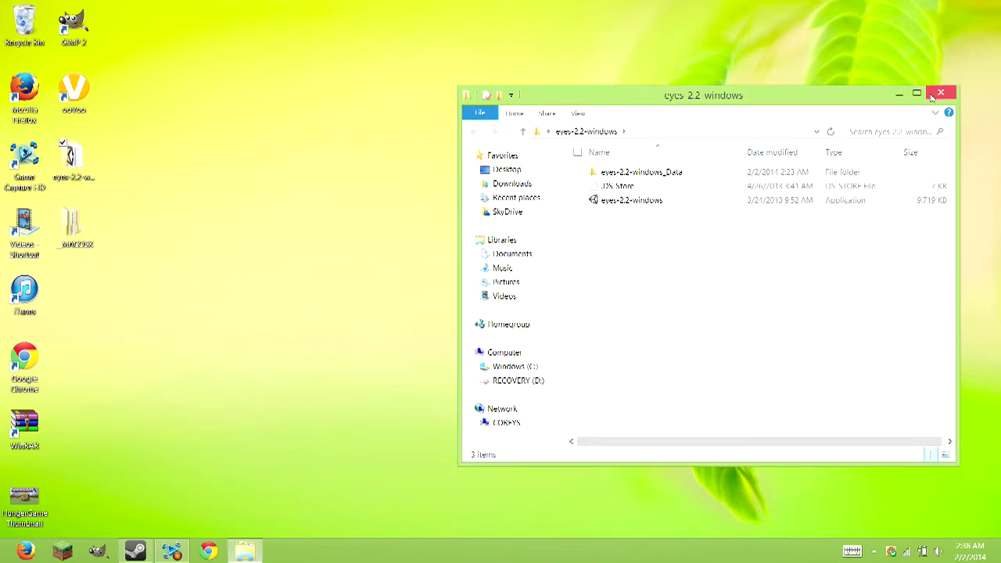
left_click(940, 95)
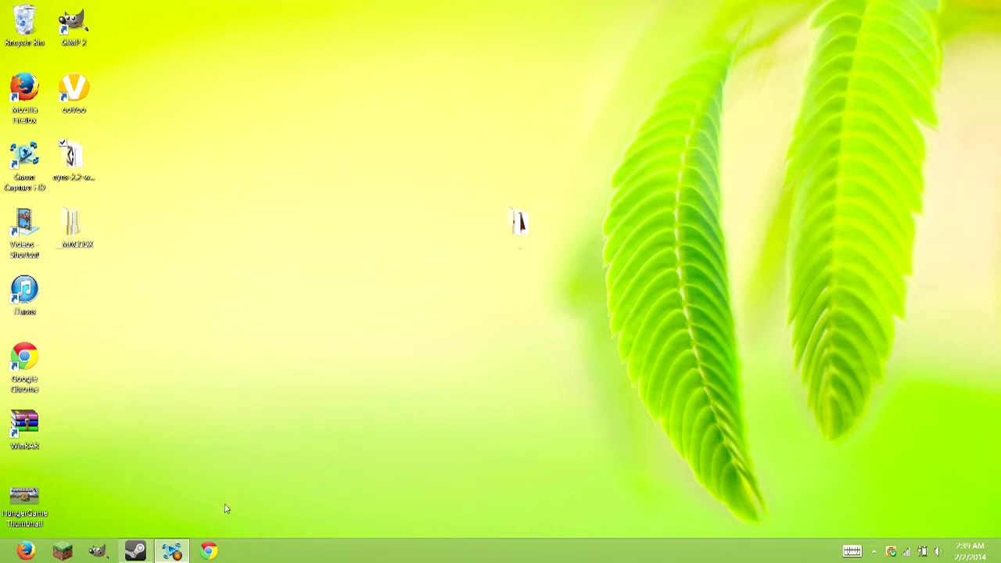
mouse_move(363, 353)
left_mouse_down()
mouse_move(696, 131)
mouse_move(318, 354)
left_mouse_up()
left_click_drag(393, 313, 500, 266)
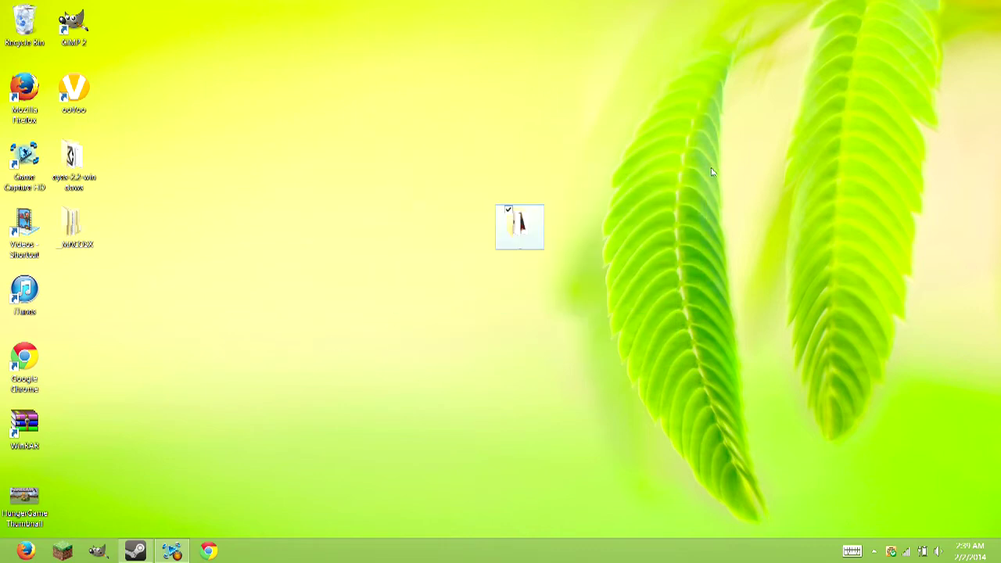
left_click_drag(309, 317, 686, 161)
mouse_move(371, 280)
left_mouse_down()
mouse_move(820, 184)
mouse_move(999, 184)
mouse_move(999, 172)
left_mouse_up()
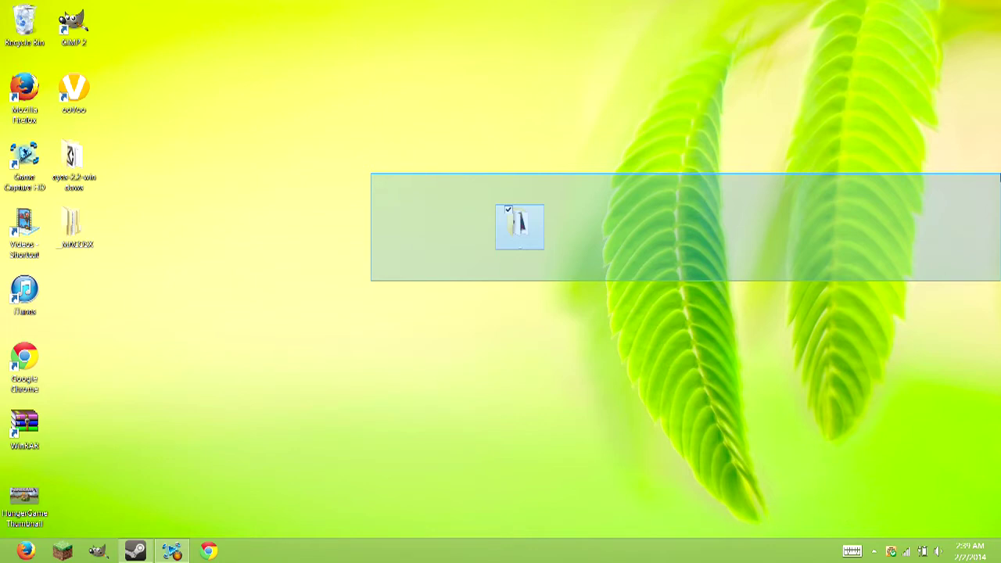
left_click_drag(999, 172, 120, 288)
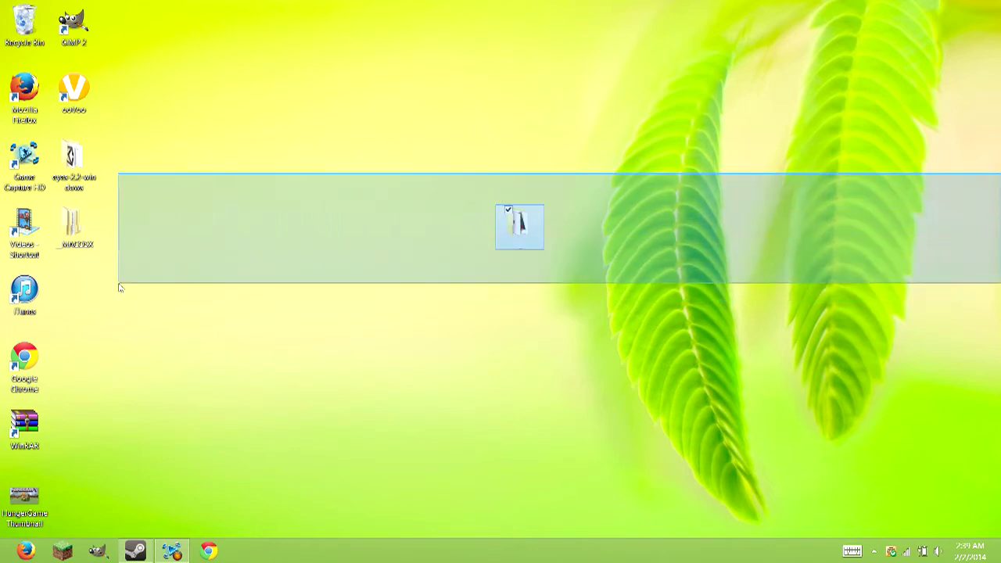
mouse_move(119, 287)
left_mouse_down()
mouse_move(1, 276)
mouse_move(2, 301)
mouse_move(799, 242)
mouse_move(313, 301)
mouse_move(2, 291)
left_mouse_up()
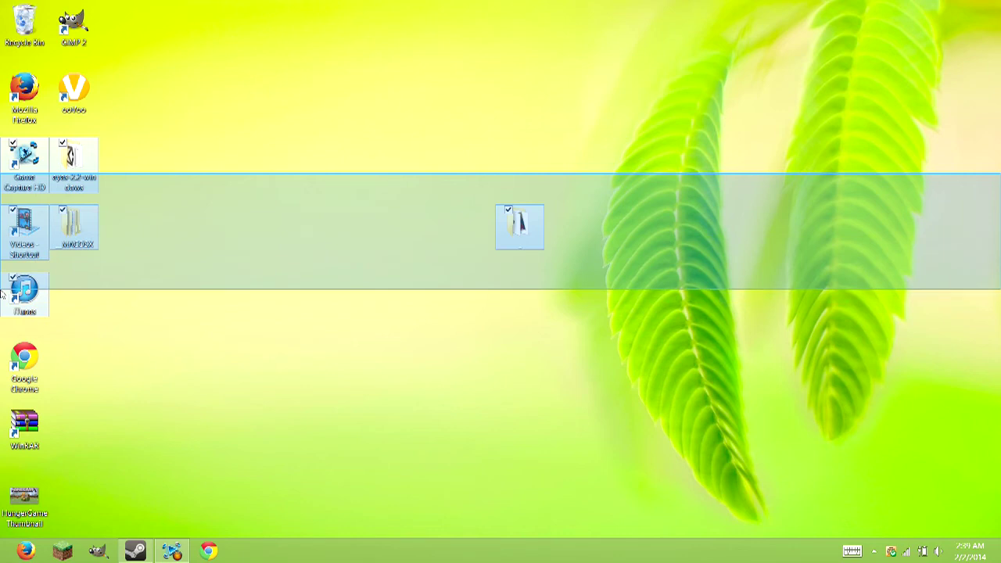
mouse_move(2, 291)
left_mouse_down()
mouse_move(625, 317)
mouse_move(989, 297)
mouse_move(703, 291)
mouse_move(266, 317)
mouse_move(746, 258)
mouse_move(391, 309)
left_mouse_up()
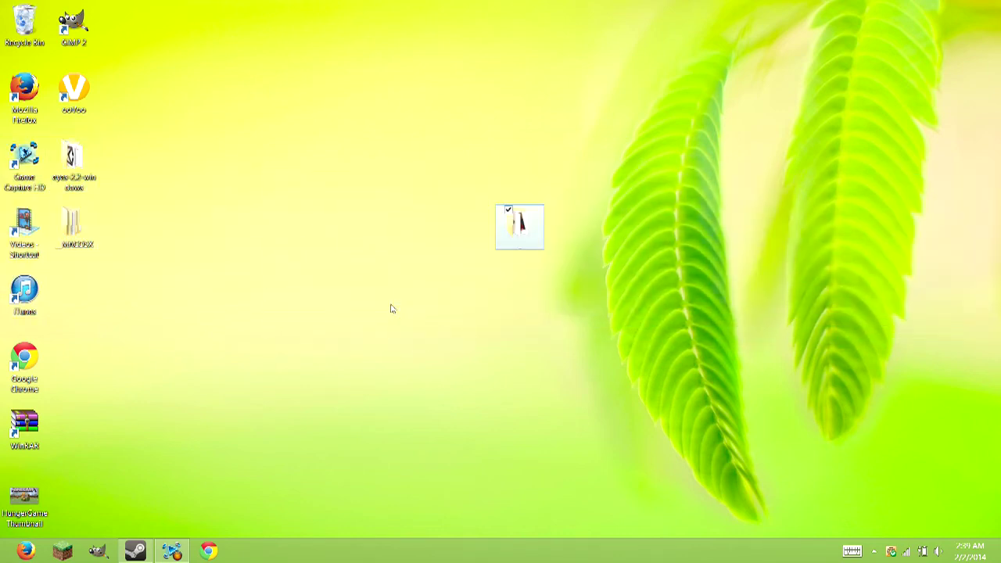
left_click(391, 309)
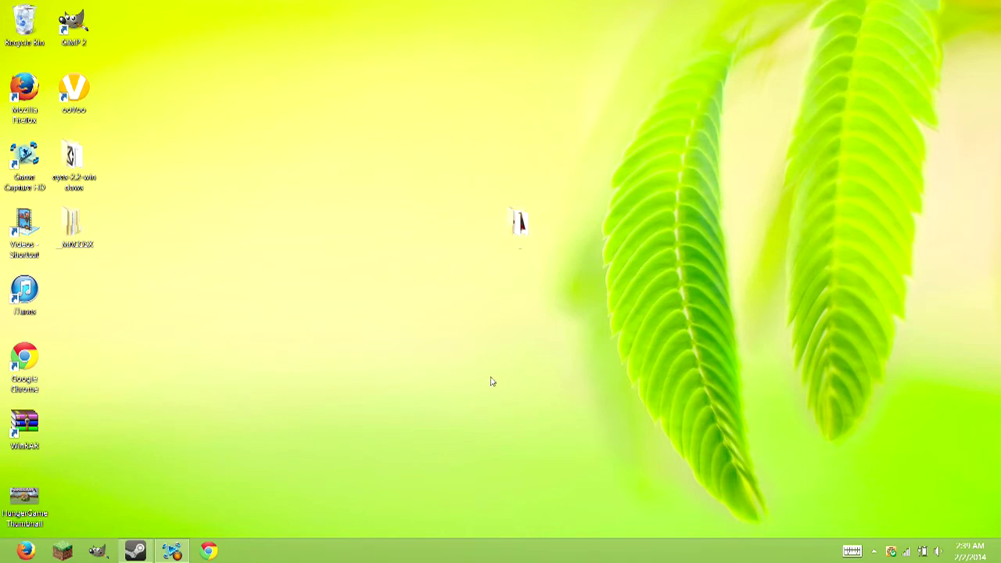
mouse_move(411, 132)
left_mouse_down()
mouse_move(670, 338)
mouse_move(616, 360)
left_mouse_up()
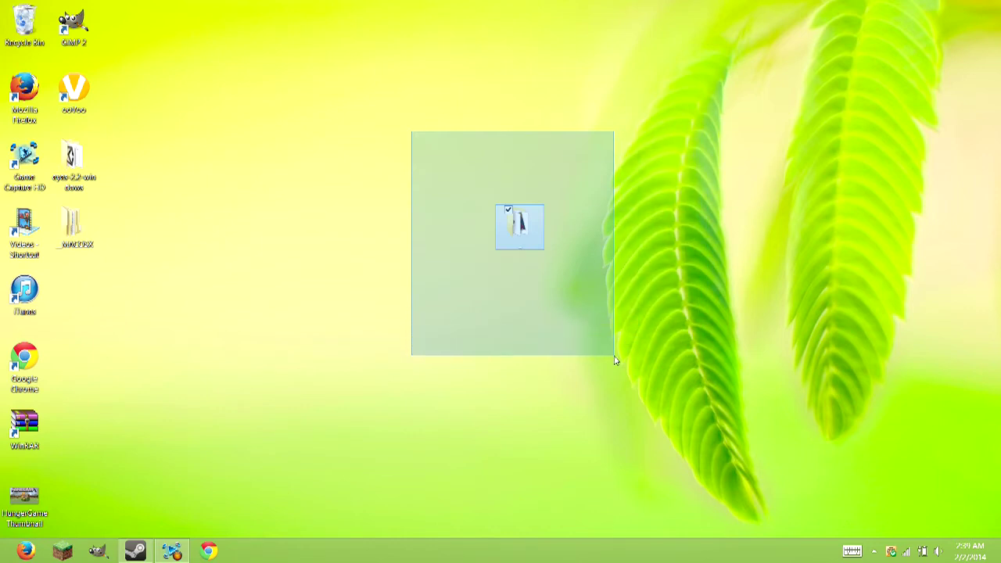
mouse_move(615, 360)
left_mouse_down()
mouse_move(637, 331)
mouse_move(399, 148)
left_mouse_up()
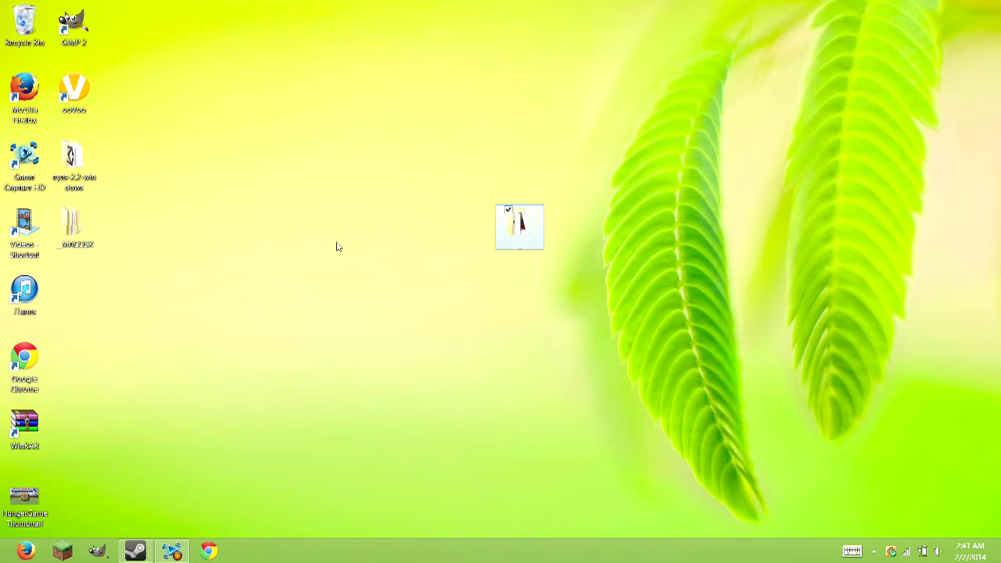
mouse_move(141, 181)
left_mouse_down()
mouse_move(76, 141)
mouse_move(21, 144)
mouse_move(207, 151)
left_mouse_up()
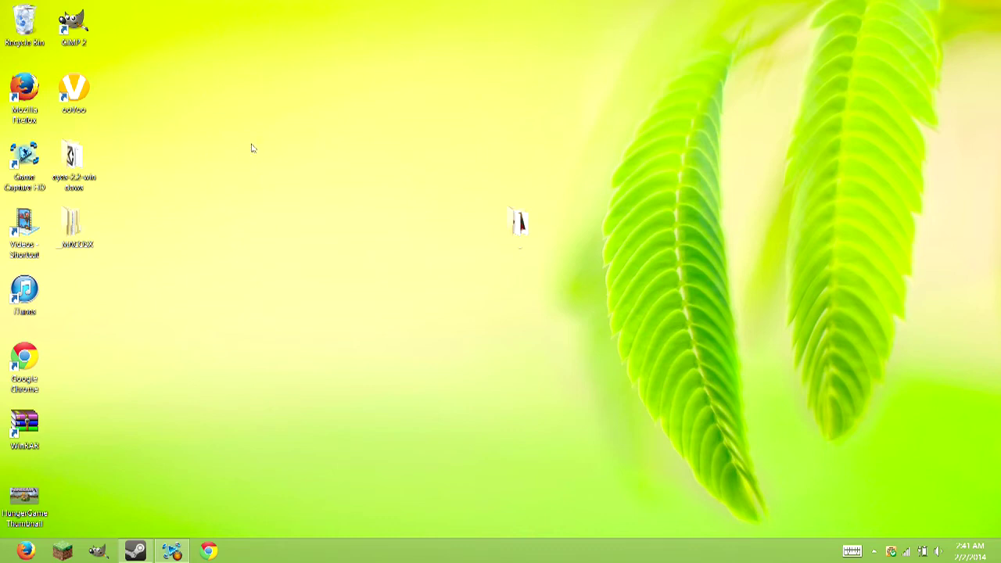
left_click_drag(335, 136, 756, 346)
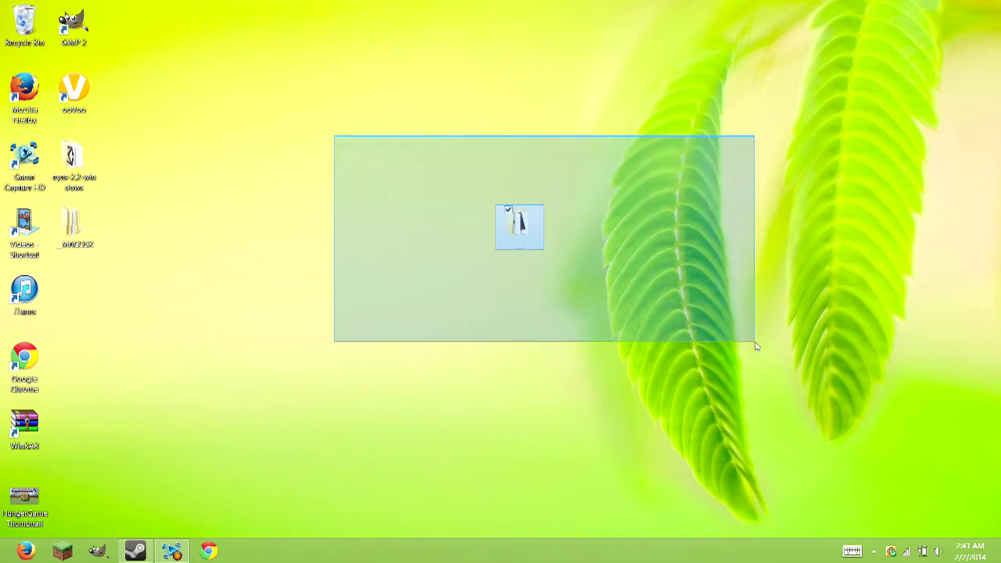
left_click_drag(756, 346, 754, 347)
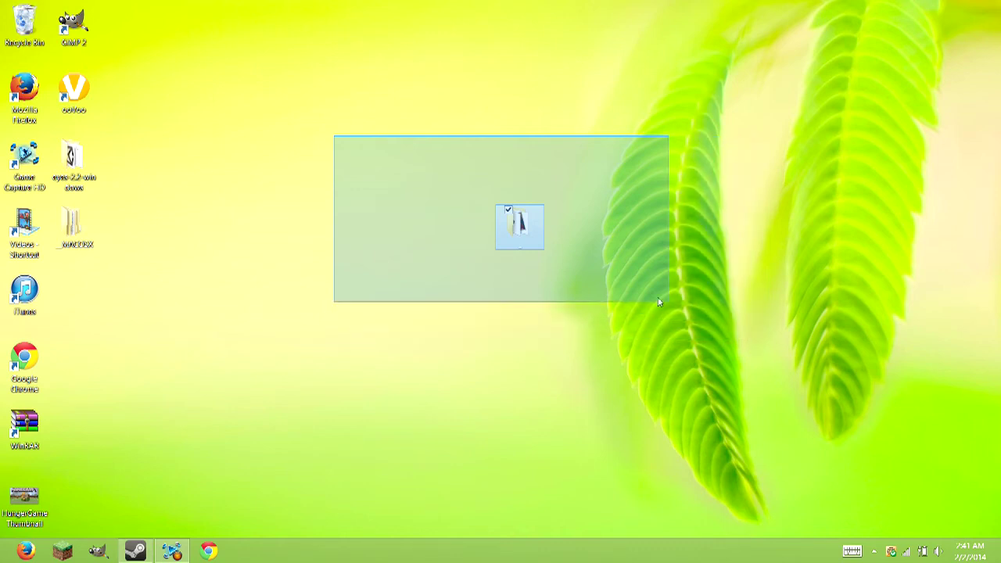
mouse_move(754, 346)
left_mouse_down()
mouse_move(808, 358)
mouse_move(803, 351)
left_mouse_up()
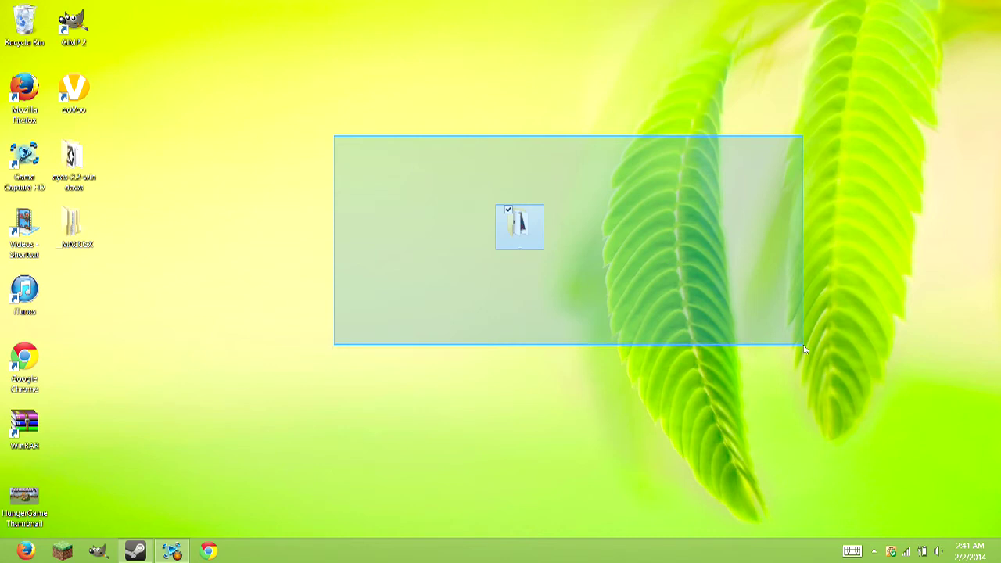
left_click_drag(803, 347, 796, 334)
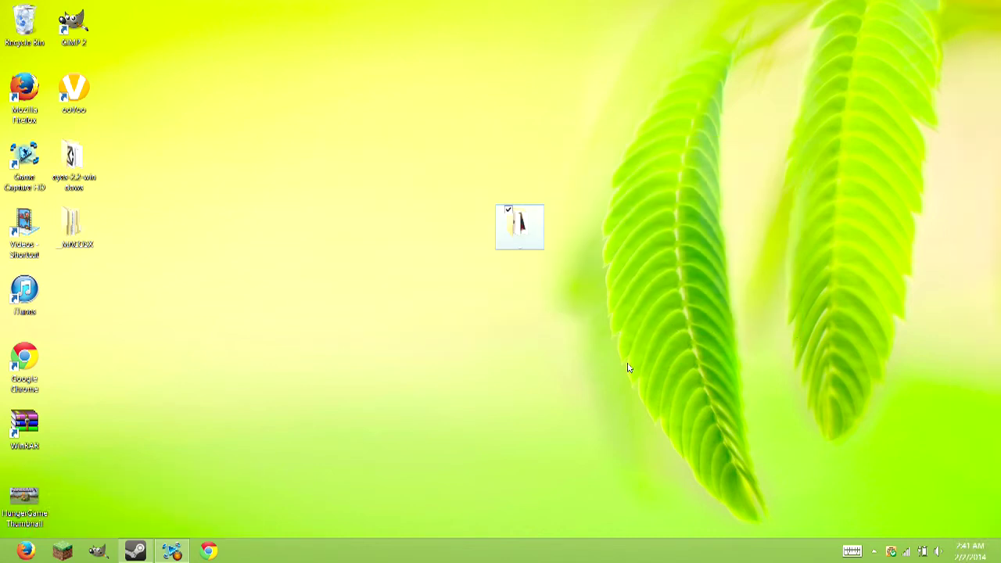
left_click(677, 275)
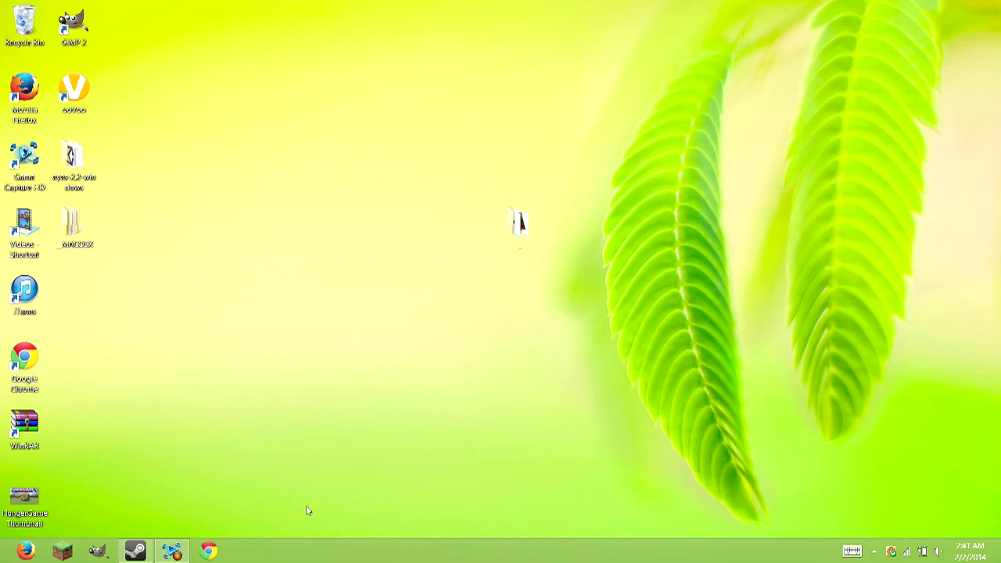
left_click(173, 552)
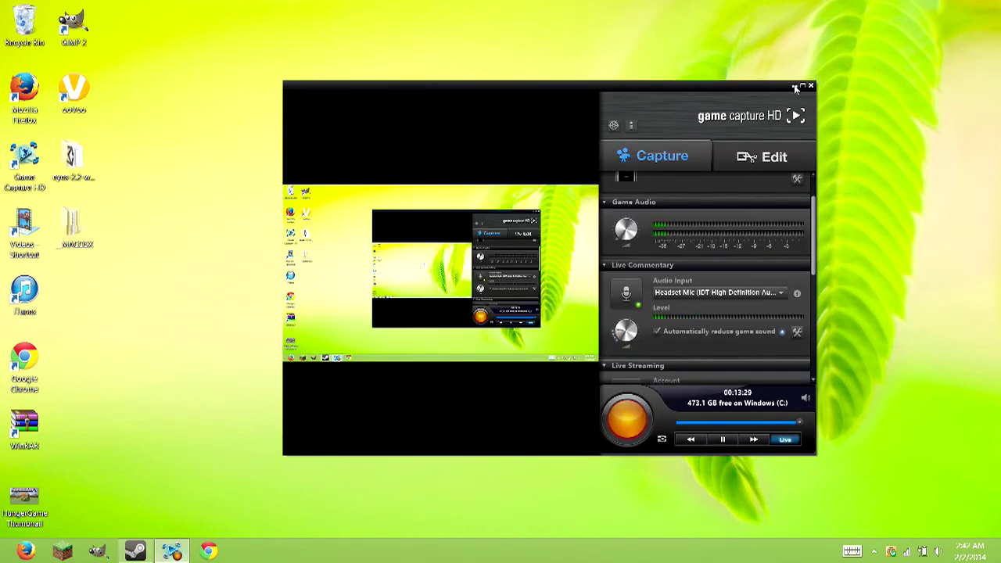
left_click(794, 86)
left_click_drag(479, 125, 544, 373)
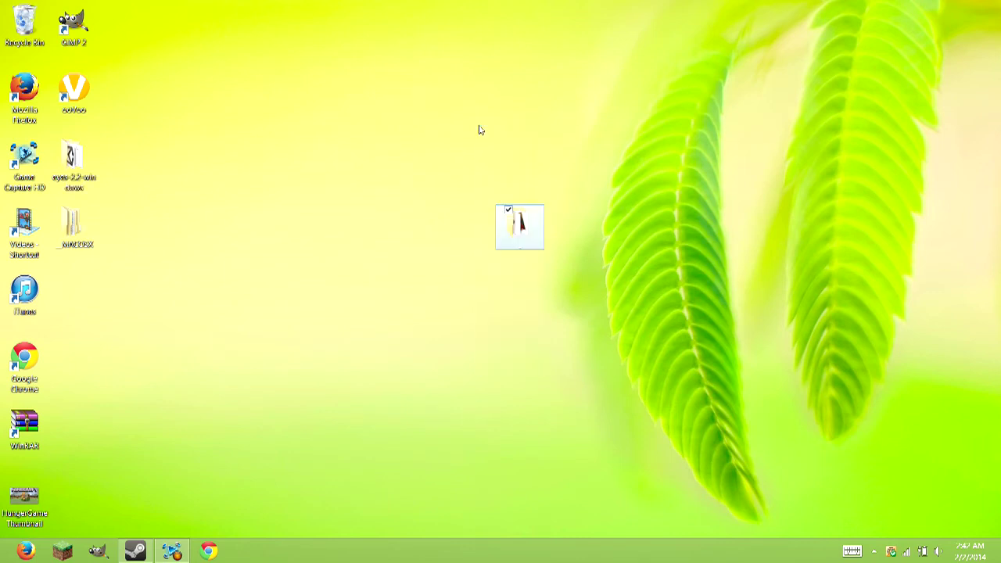
left_click_drag(479, 125, 600, 385)
left_click_drag(489, 208, 596, 380)
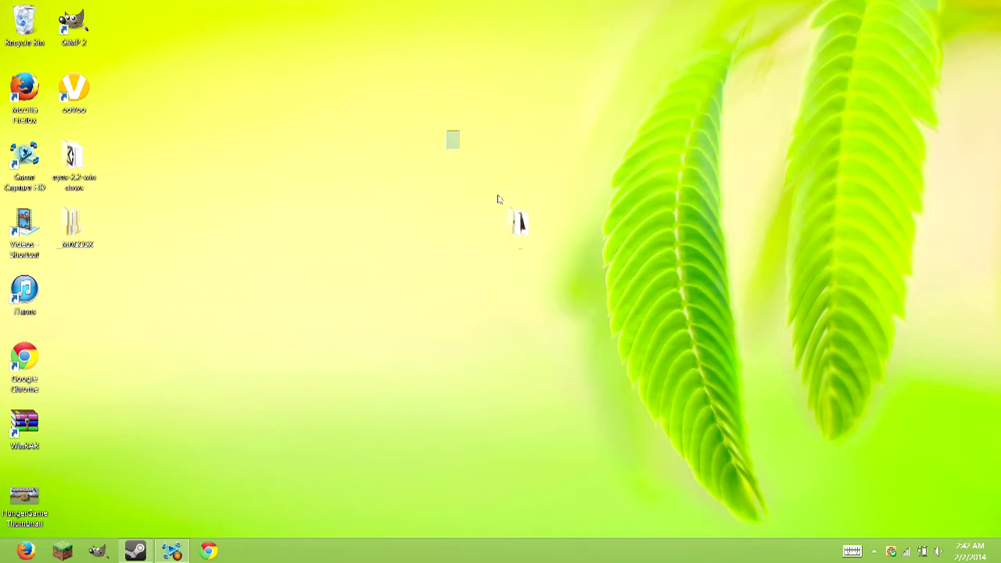
mouse_move(446, 132)
left_mouse_down()
mouse_move(634, 367)
mouse_move(457, 187)
left_mouse_up()
left_click_drag(377, 88, 728, 425)
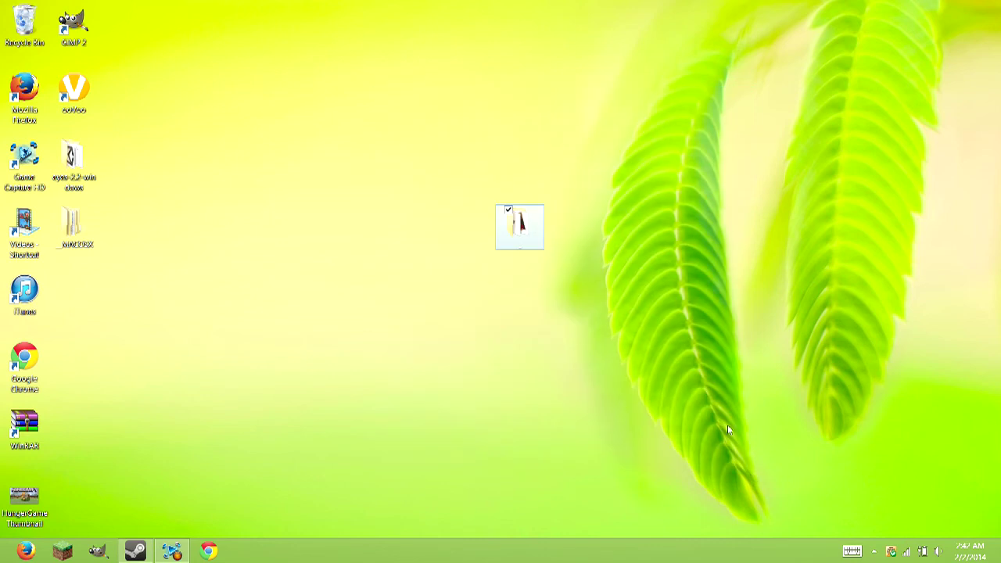
left_click_drag(675, 358, 482, 189)
left_click_drag(358, 97, 782, 406)
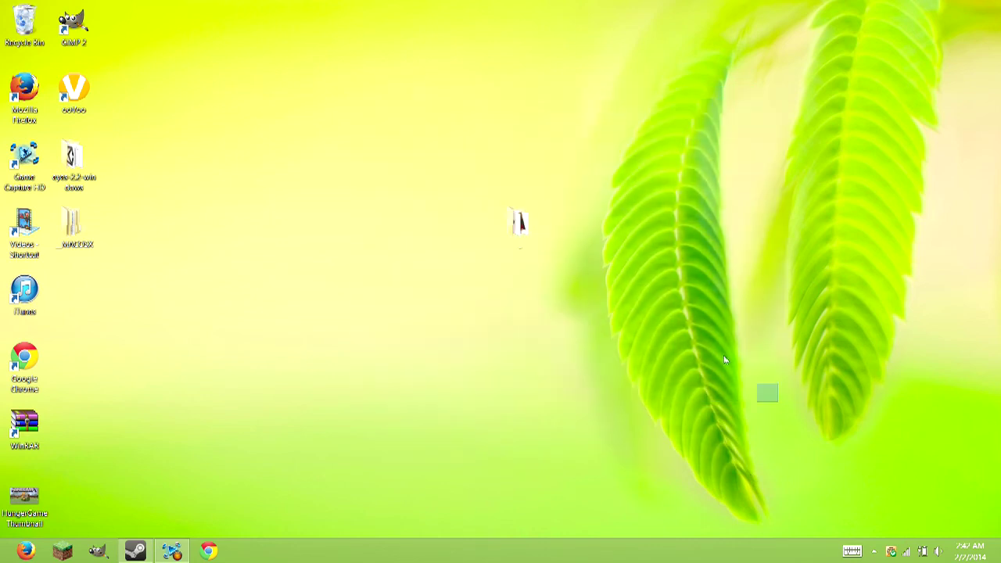
mouse_move(358, 97)
left_mouse_down()
mouse_move(779, 403)
mouse_move(663, 322)
left_mouse_up()
mouse_move(710, 369)
left_mouse_down()
mouse_move(414, 153)
mouse_move(756, 385)
left_mouse_up()
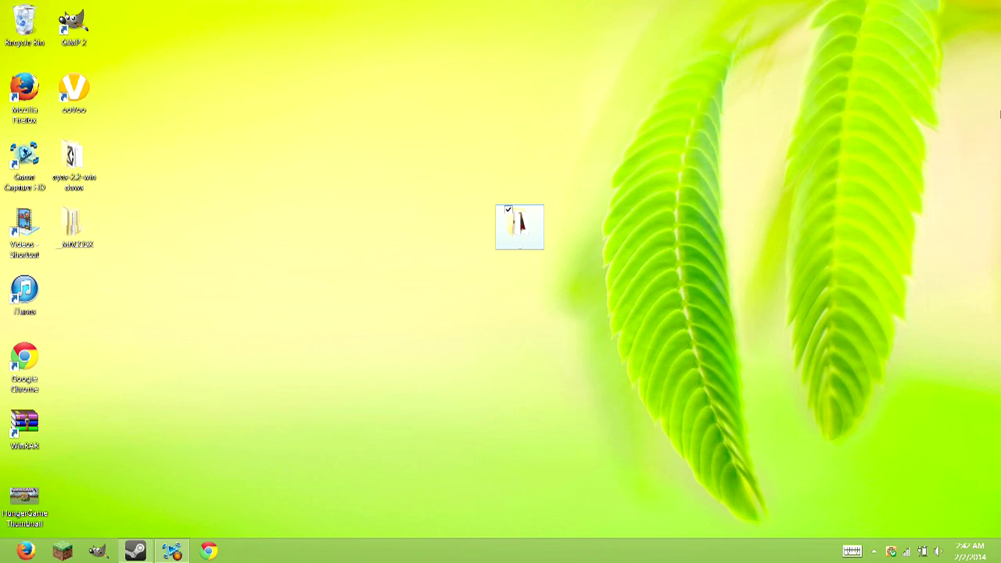
left_click_drag(624, 341, 419, 148)
left_click_drag(469, 146, 635, 313)
left_click_drag(443, 188, 636, 319)
mouse_move(587, 283)
left_mouse_down()
mouse_move(392, 163)
mouse_move(694, 352)
mouse_move(413, 161)
mouse_move(730, 378)
mouse_move(358, 108)
mouse_move(711, 428)
left_mouse_up()
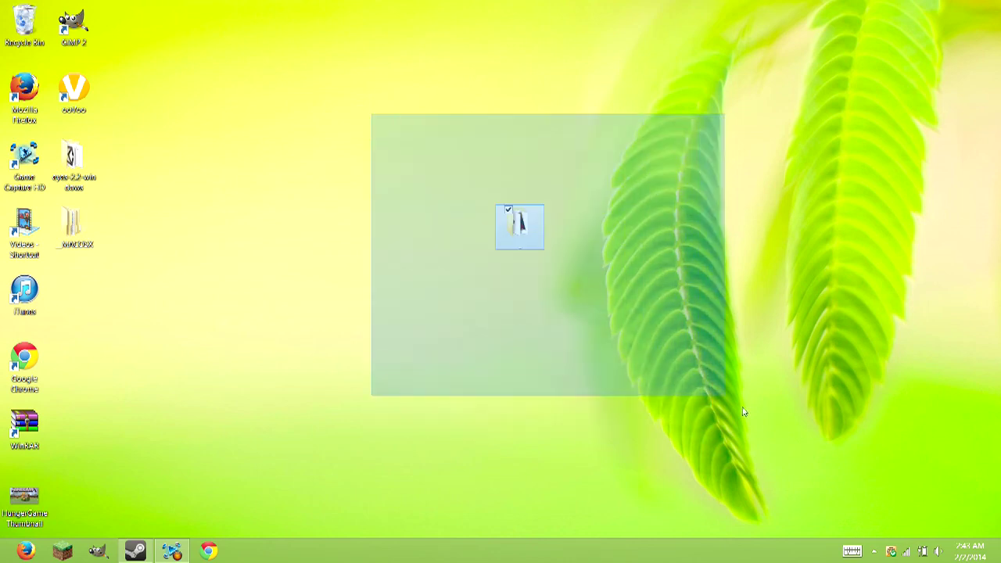
left_click_drag(711, 381, 586, 269)
left_click_drag(375, 107, 717, 382)
left_click_drag(382, 136, 771, 450)
left_click_drag(715, 424, 442, 152)
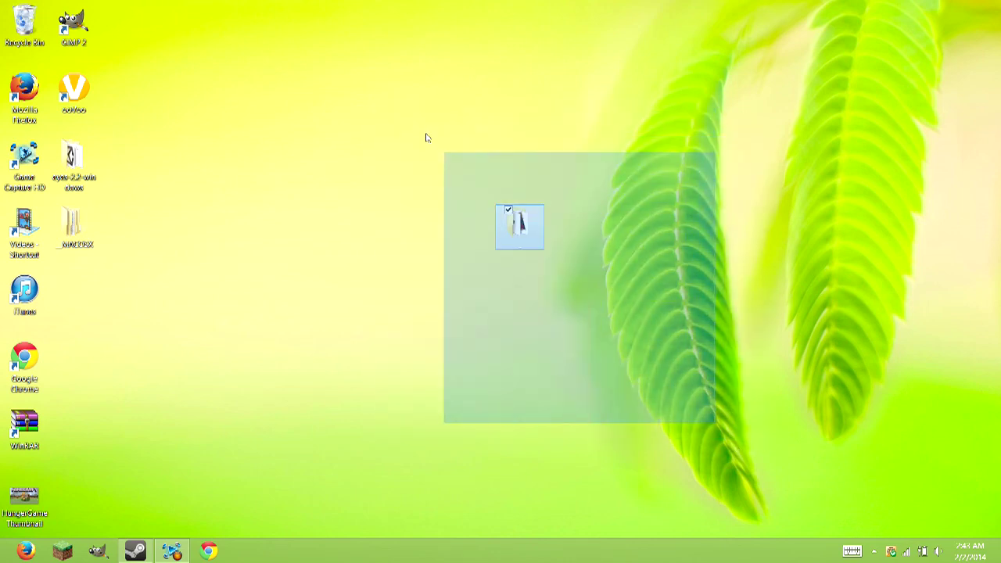
left_click_drag(578, 281, 407, 122)
left_click_drag(634, 335, 406, 121)
mouse_move(407, 168)
left_mouse_down()
mouse_move(713, 355)
mouse_move(492, 172)
left_mouse_up()
left_click_drag(664, 326, 496, 175)
left_click_drag(411, 156, 665, 325)
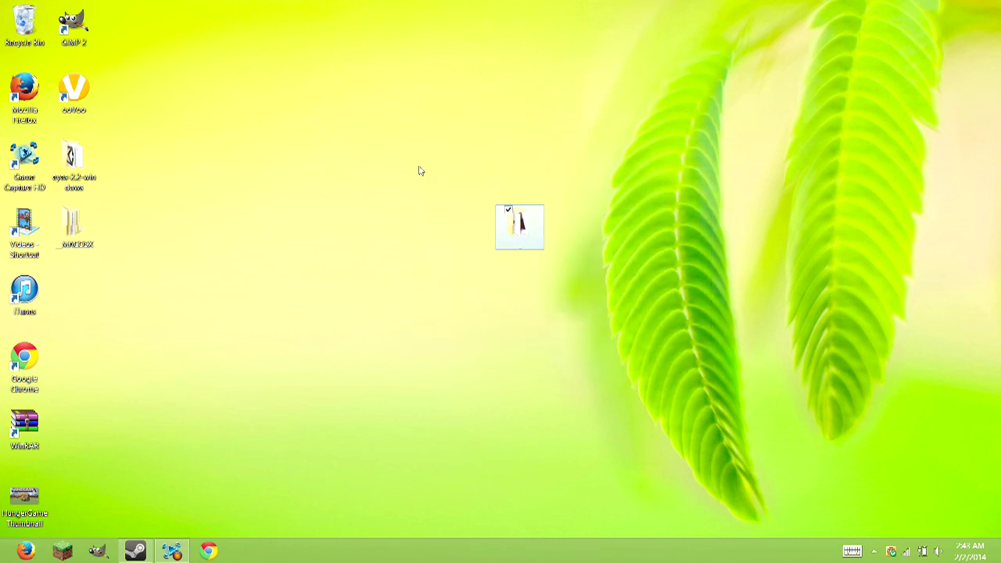
mouse_move(479, 205)
left_mouse_down()
mouse_move(688, 317)
mouse_move(449, 156)
mouse_move(558, 237)
mouse_move(600, 299)
left_mouse_up()
left_click(494, 227)
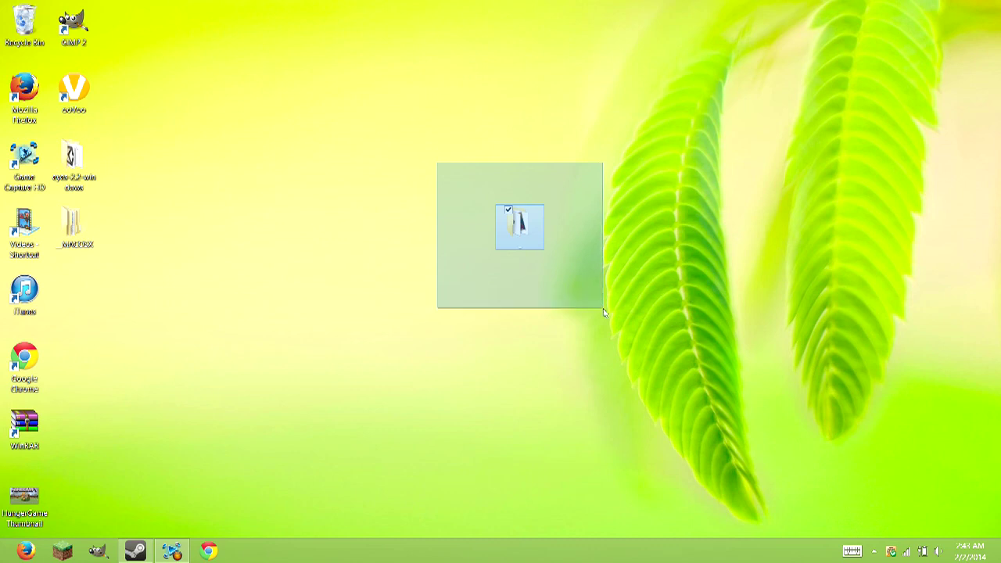
left_click_drag(601, 299, 640, 395)
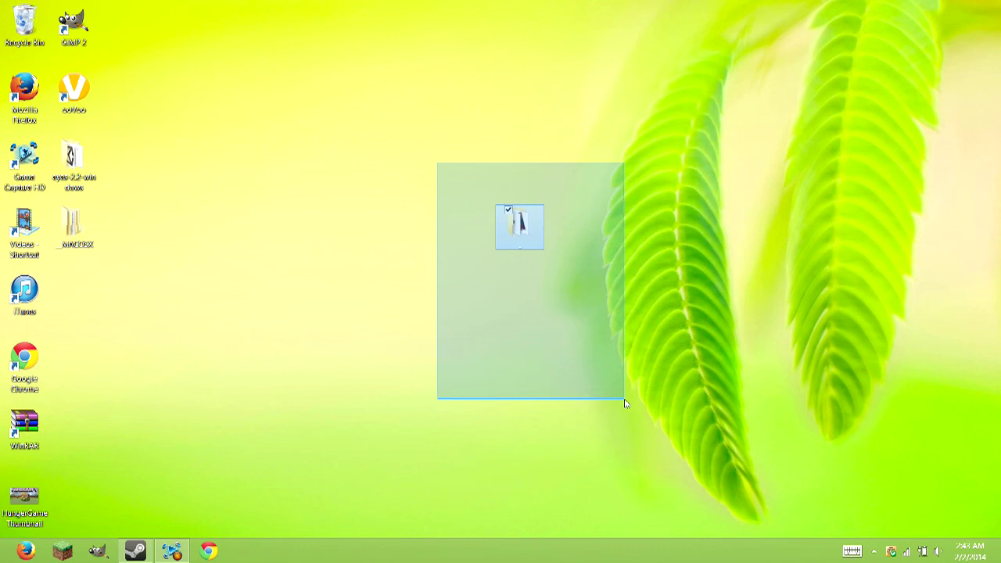
mouse_move(639, 396)
left_mouse_down()
mouse_move(646, 437)
mouse_move(610, 477)
left_mouse_up()
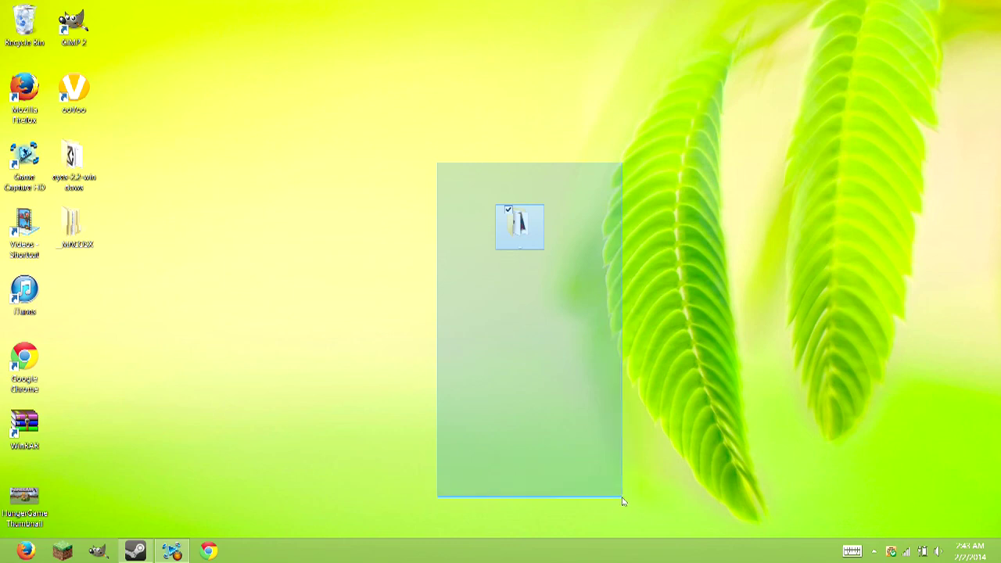
mouse_move(610, 477)
left_mouse_down()
mouse_move(561, 378)
mouse_move(602, 140)
left_mouse_up()
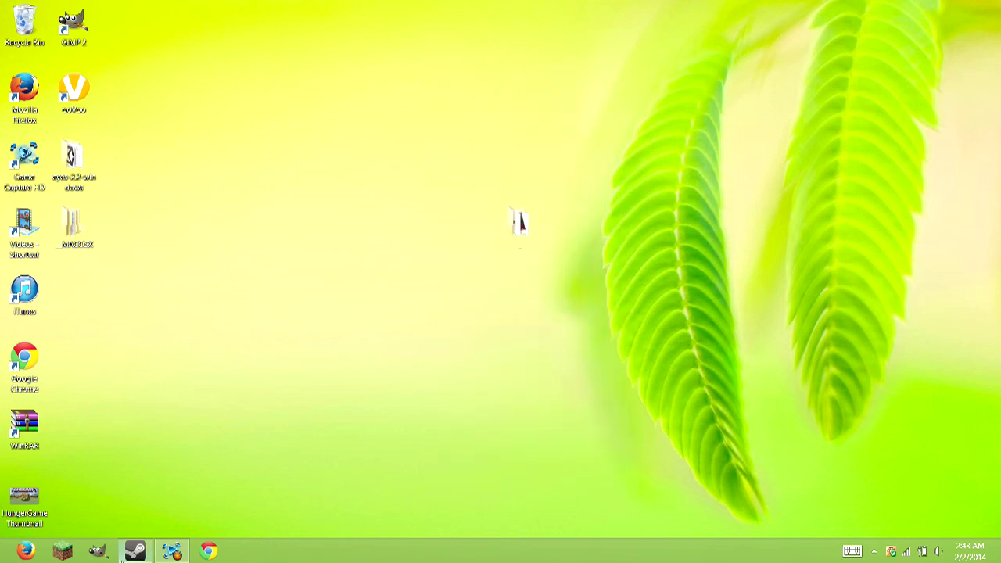